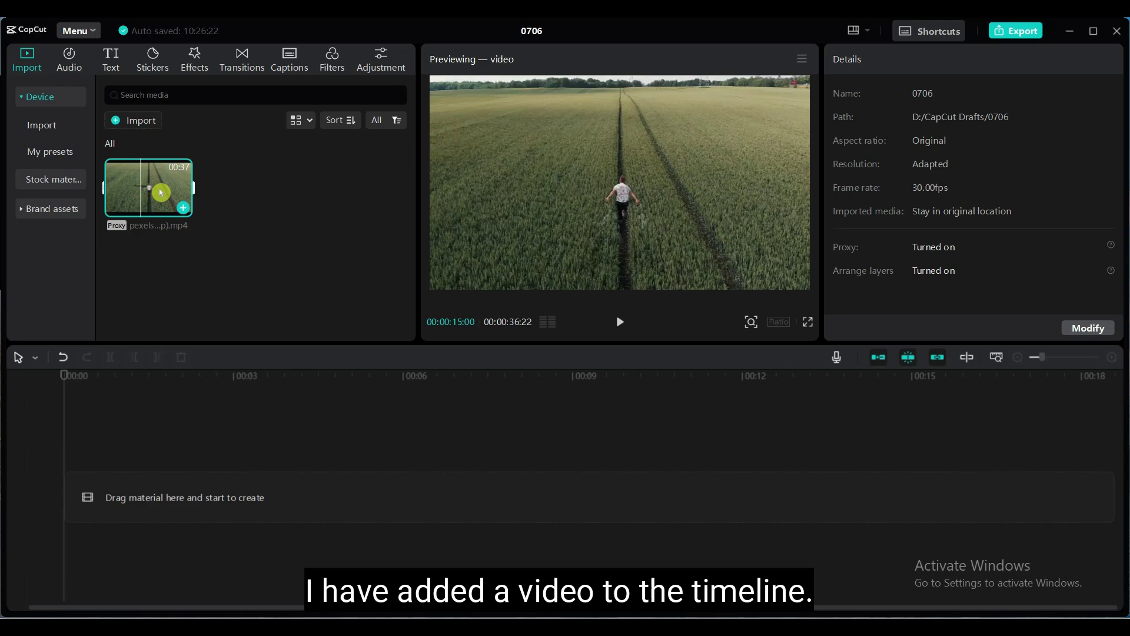
# Step: Place the wheat-field clip on the timeline and add a Default text title lasting 10 seconds
pyautogui.moveTo(160, 191); pyautogui.dragTo(132, 474)
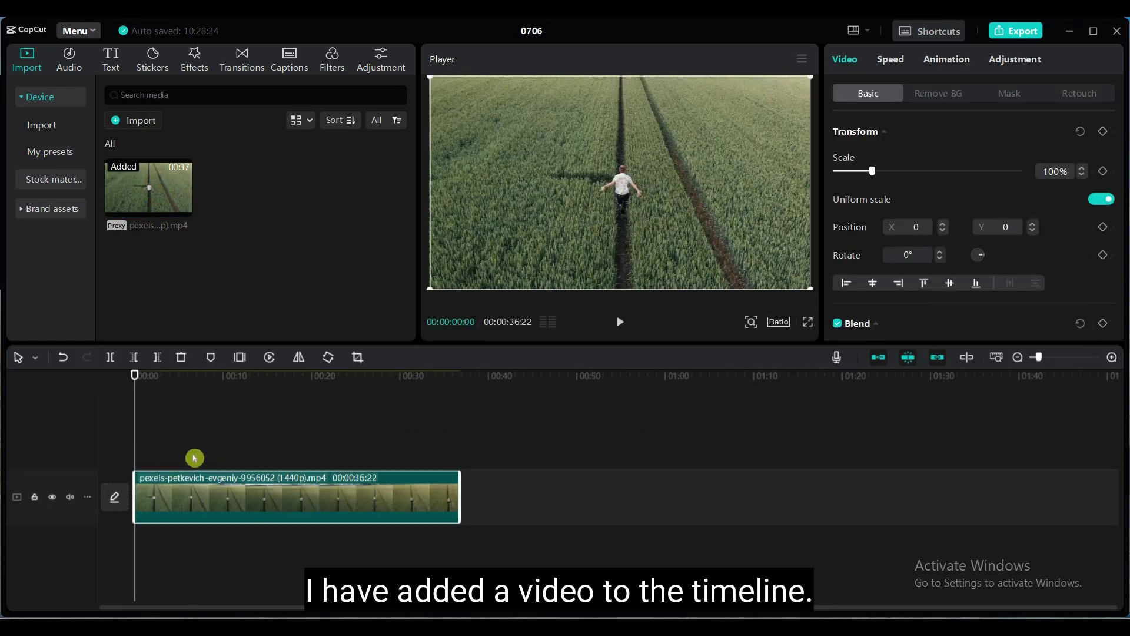
pyautogui.click(110, 61)
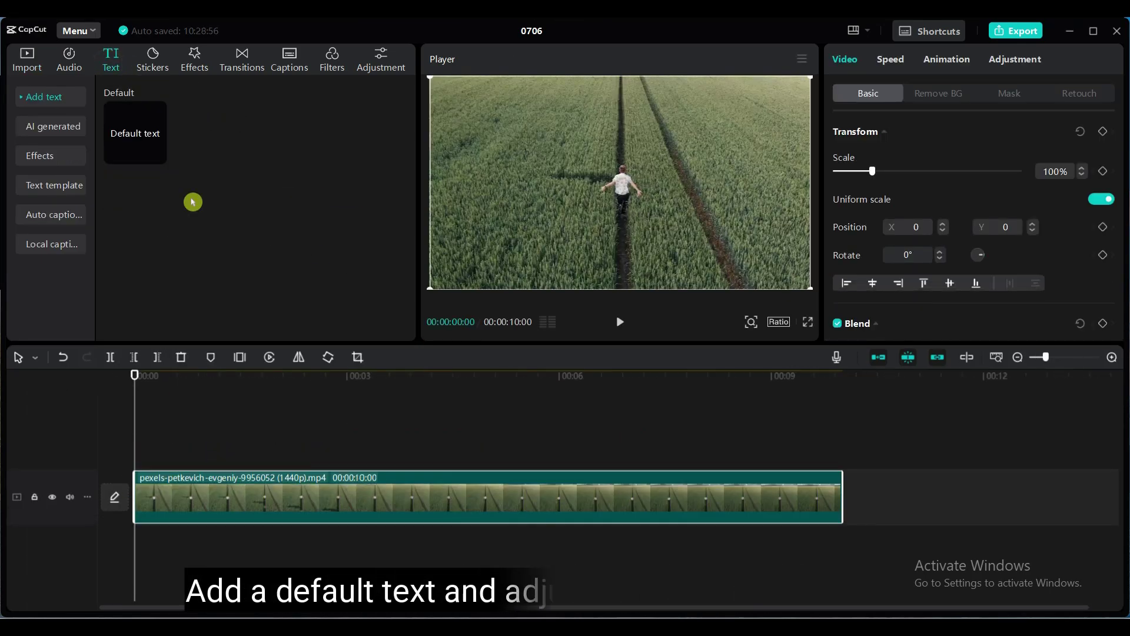
pyautogui.click(126, 139)
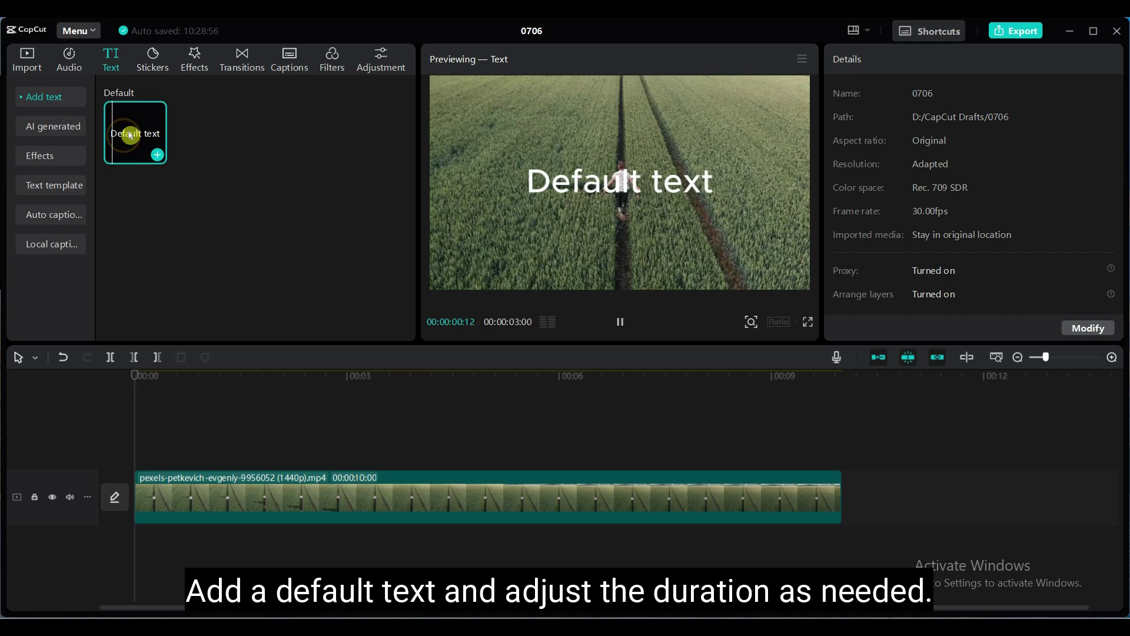
pyautogui.moveTo(125, 139); pyautogui.dragTo(136, 459)
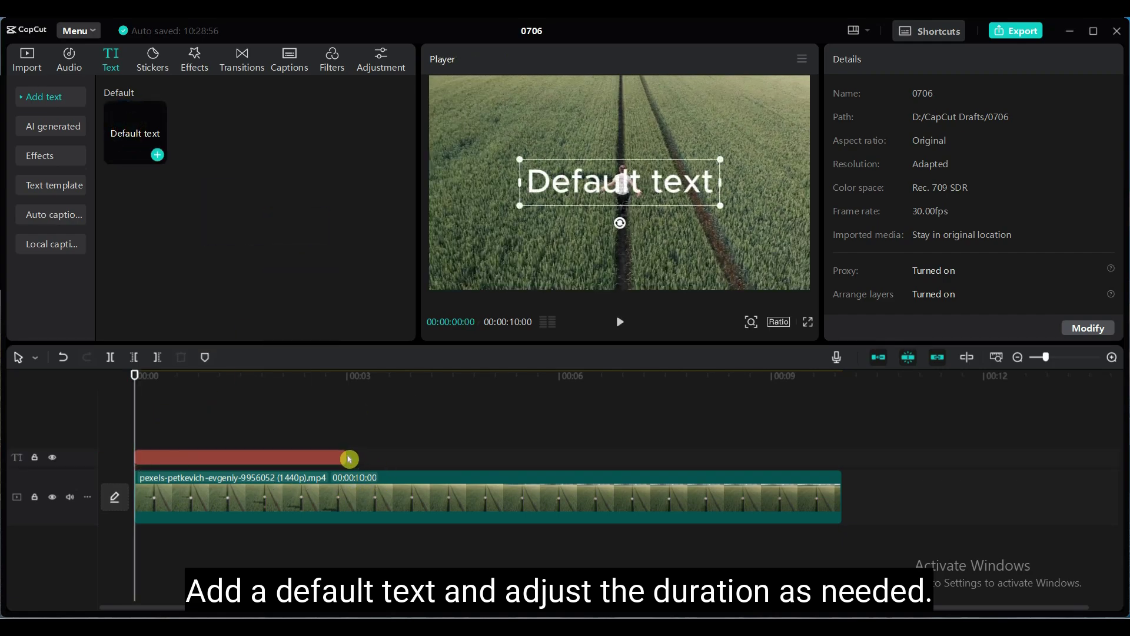
pyautogui.moveTo(347, 457); pyautogui.dragTo(833, 479)
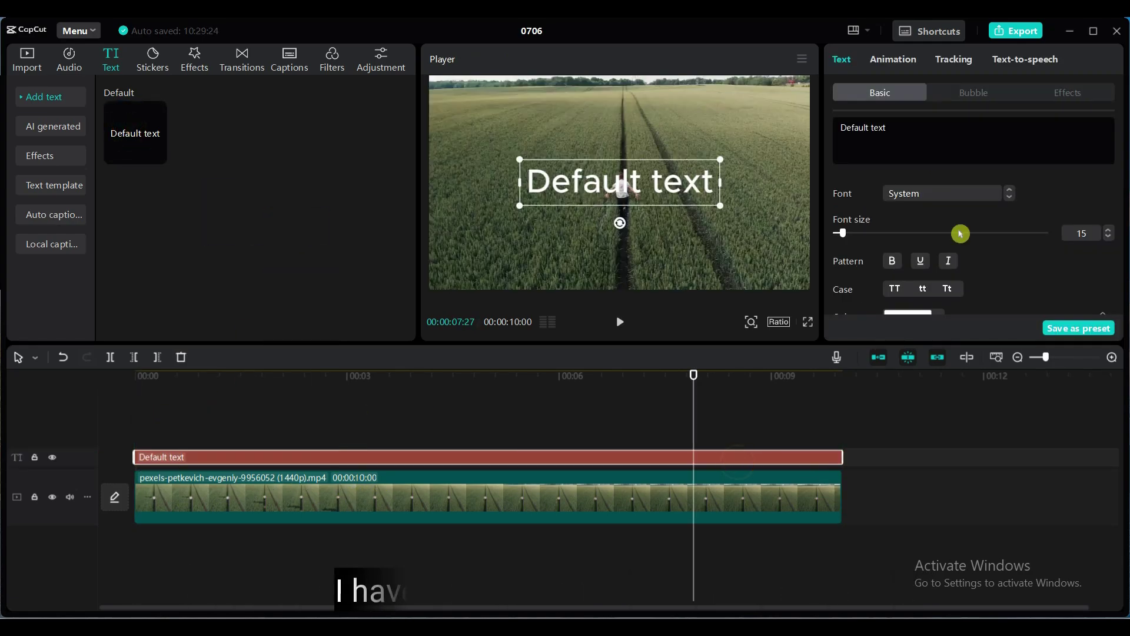
# Step: Set the title's font to Impact
pyautogui.click(929, 199)
pyautogui.click(919, 167)
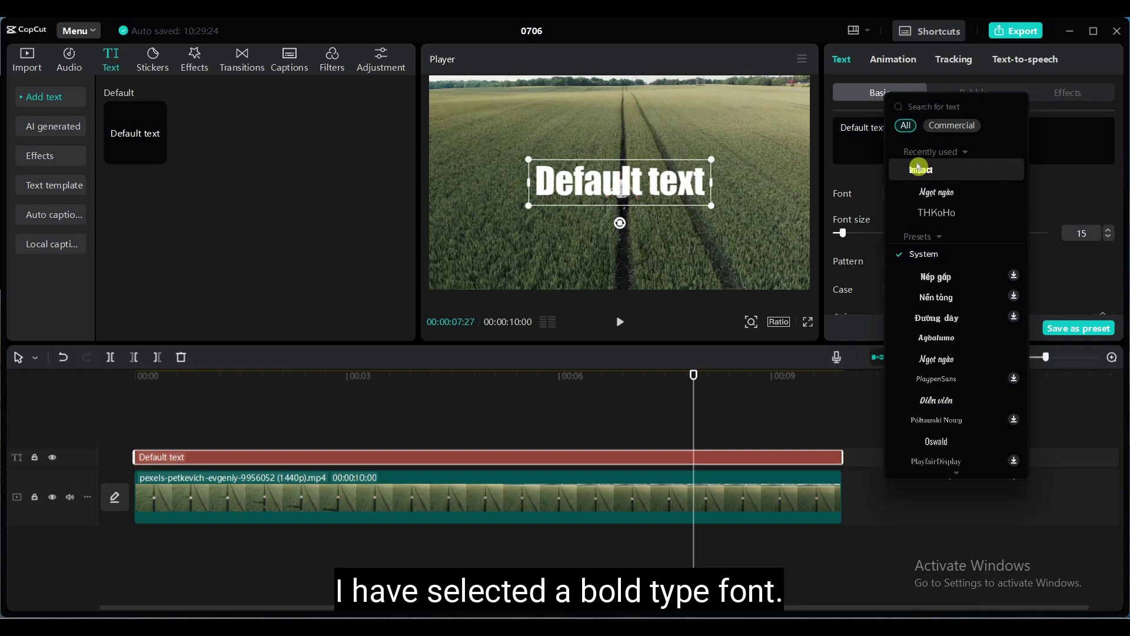
pyautogui.click(936, 172)
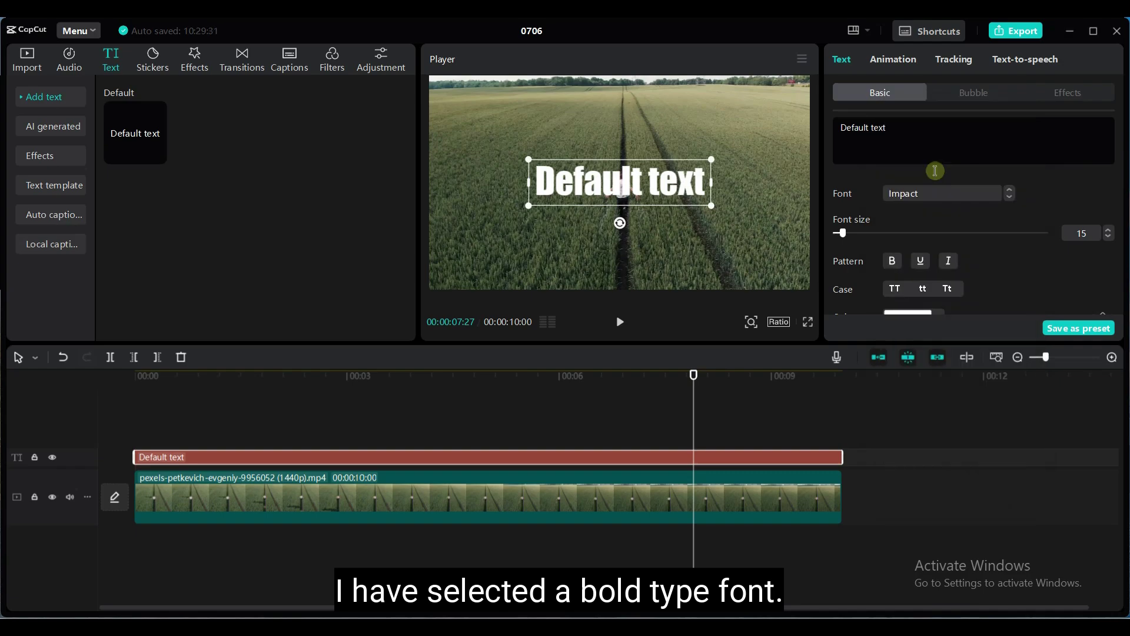
# Step: Change the title text to CAPCUT and enlarge it to span most of the frame
pyautogui.tripleClick(899, 128)
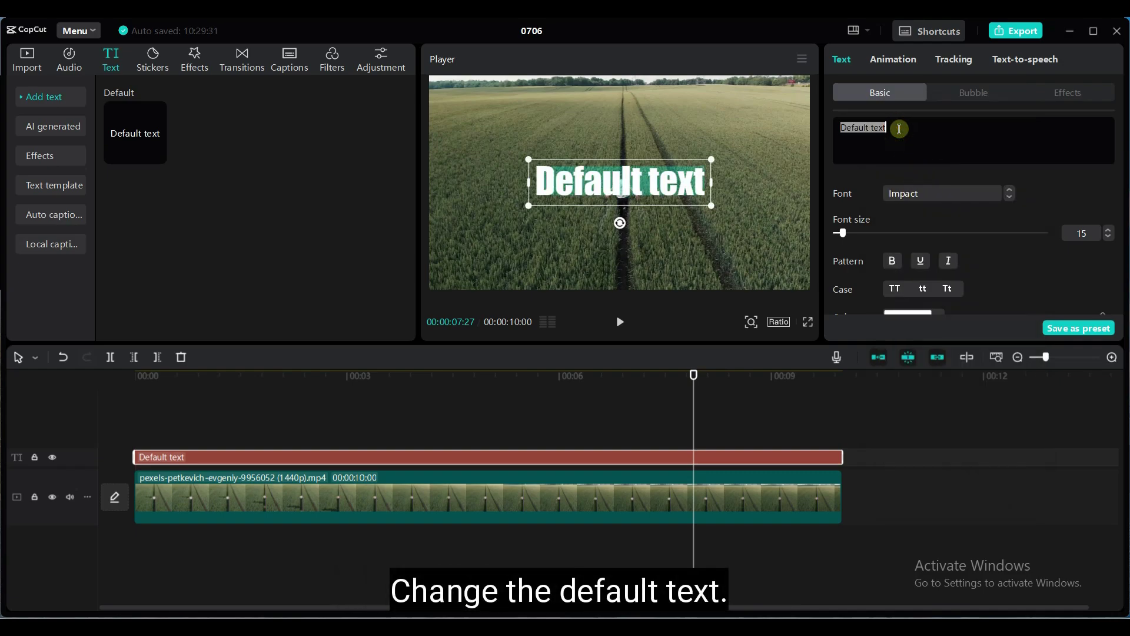
pyautogui.write('BD CU')
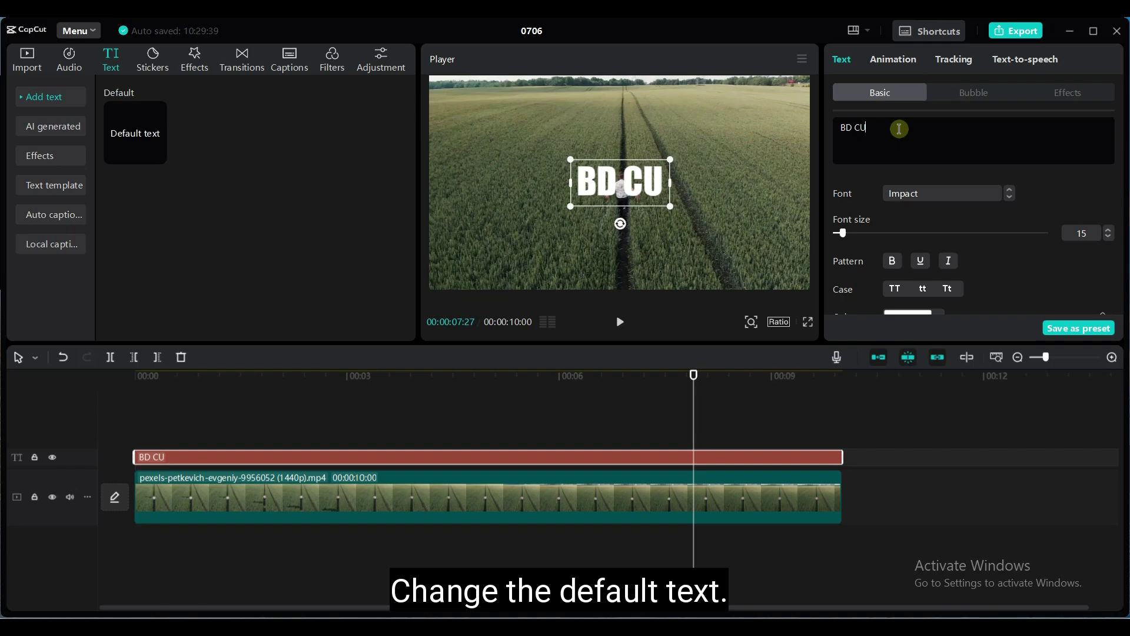
pyautogui.write('CAPCUT')
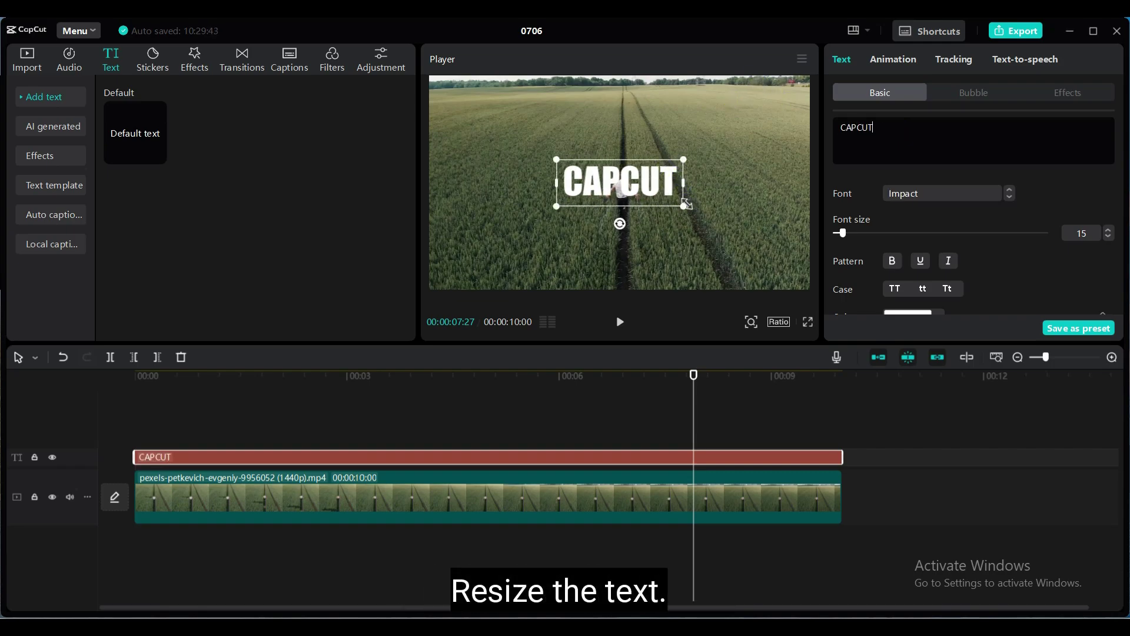
pyautogui.moveTo(685, 205); pyautogui.dragTo(807, 276)
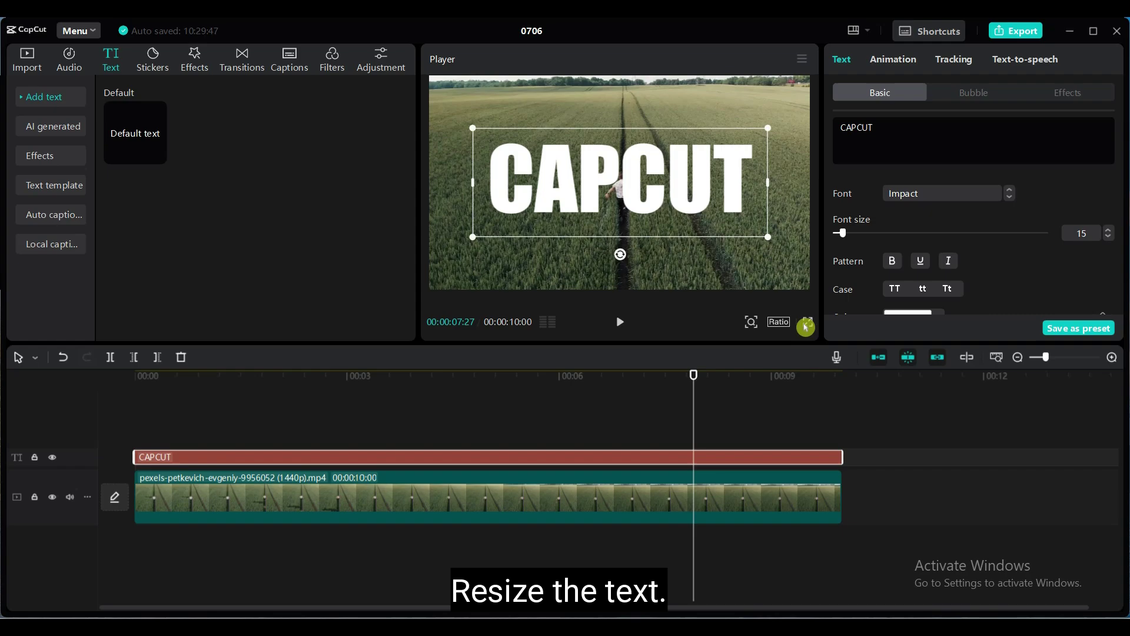
# Step: Move the CAPCUT title up toward the top of the frame
pyautogui.click(752, 404)
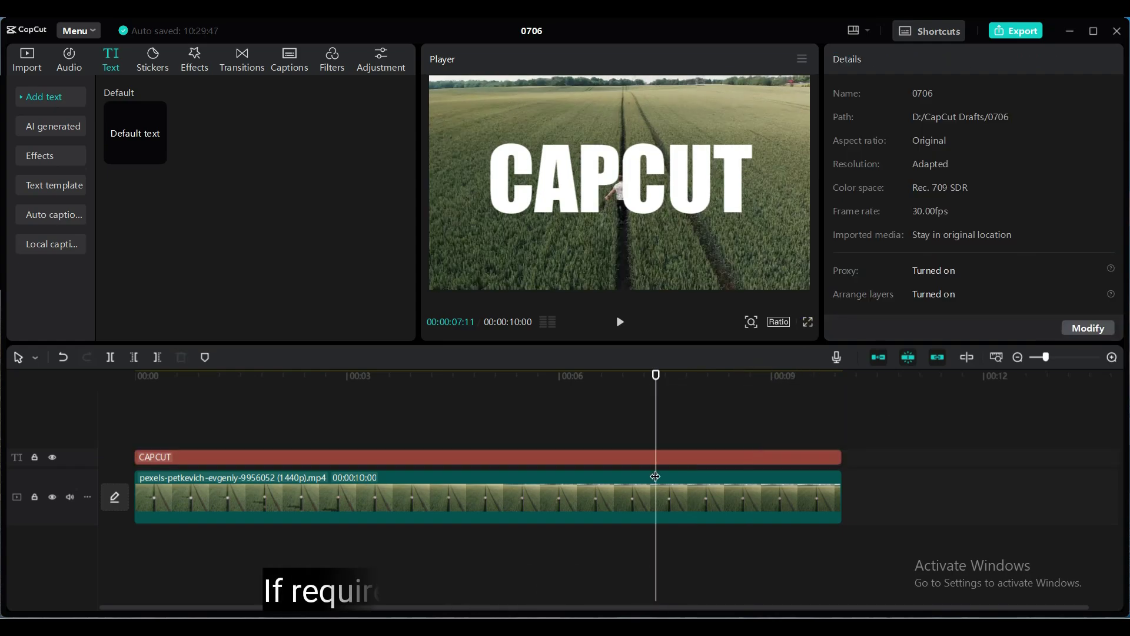
pyautogui.click(641, 198)
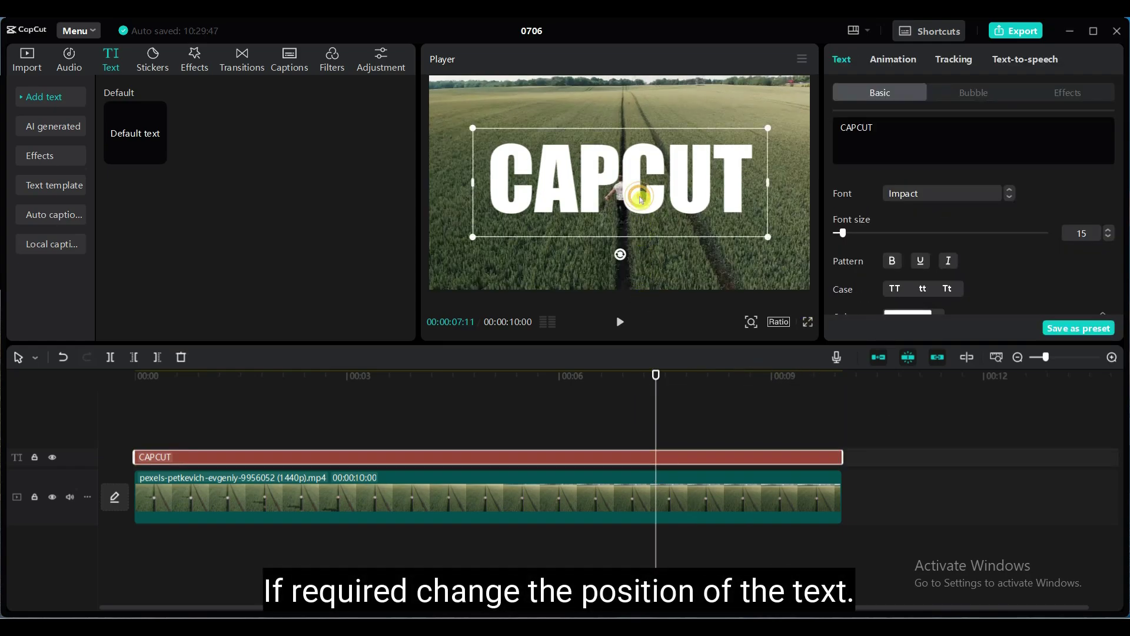
pyautogui.moveTo(641, 168); pyautogui.dragTo(641, 162)
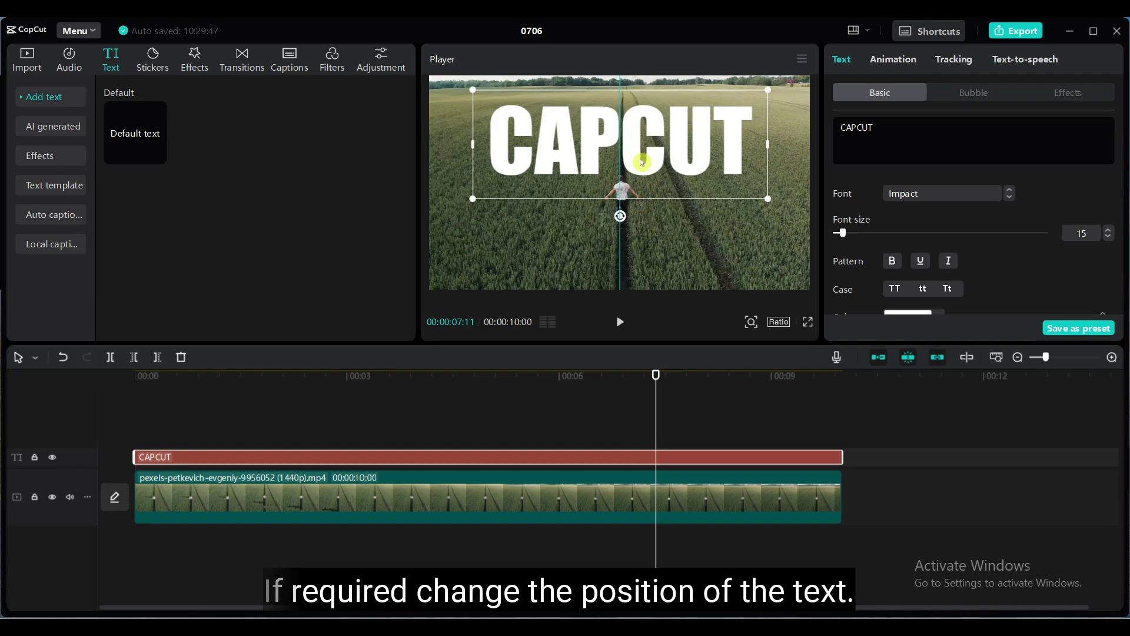
pyautogui.click(559, 459)
# Step: Convert the CAPCUT text clip to a compound clip and duplicate it onto a new track above
pyautogui.rightClick(535, 459)
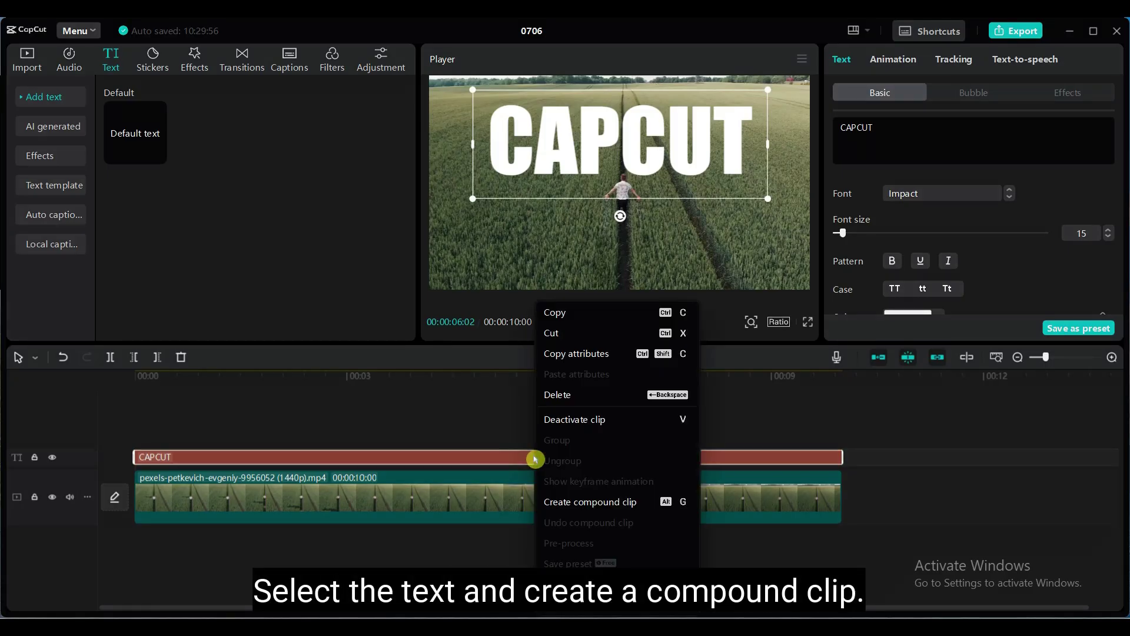
pyautogui.click(591, 504)
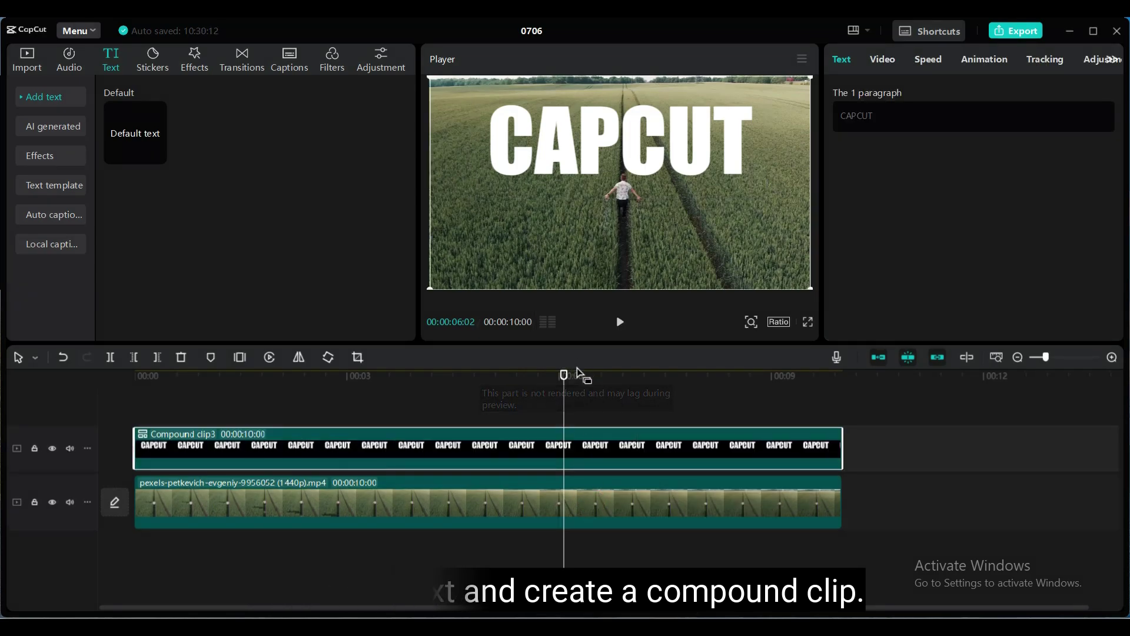
pyautogui.moveTo(564, 376); pyautogui.dragTo(841, 437)
pyautogui.click(480, 459)
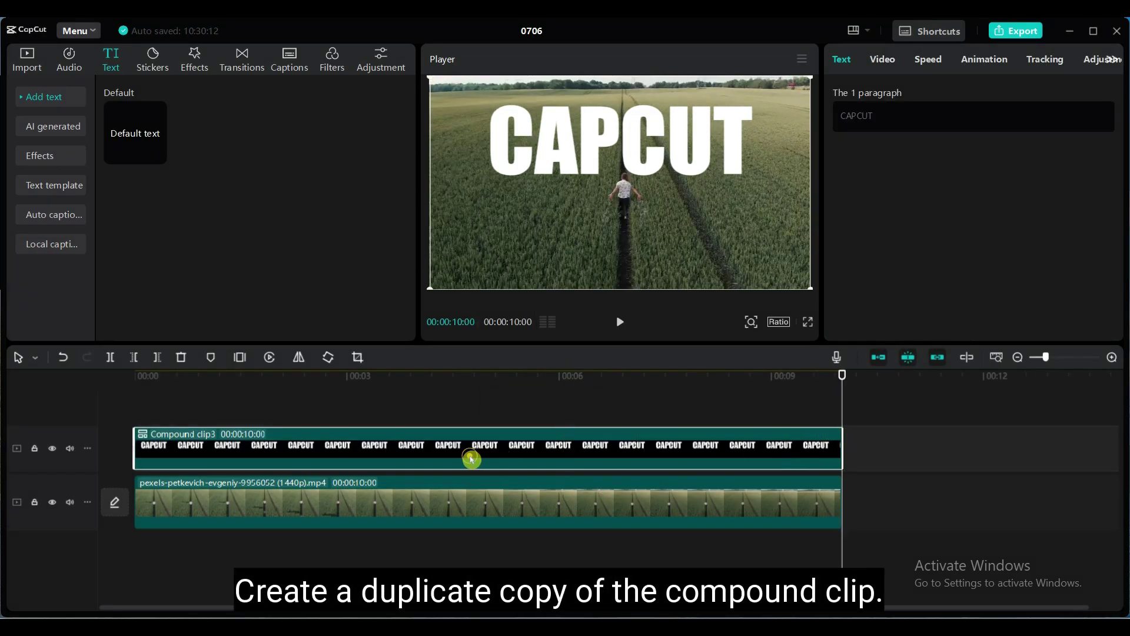
pyautogui.moveTo(406, 455); pyautogui.dragTo(397, 411)
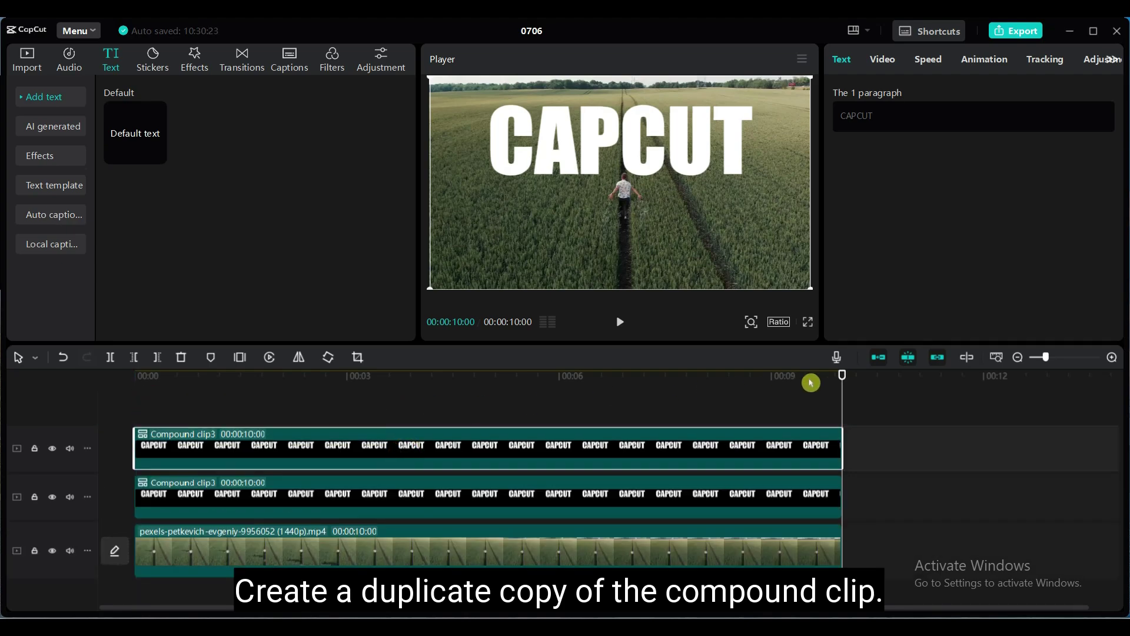
pyautogui.moveTo(842, 375); pyautogui.dragTo(75, 383)
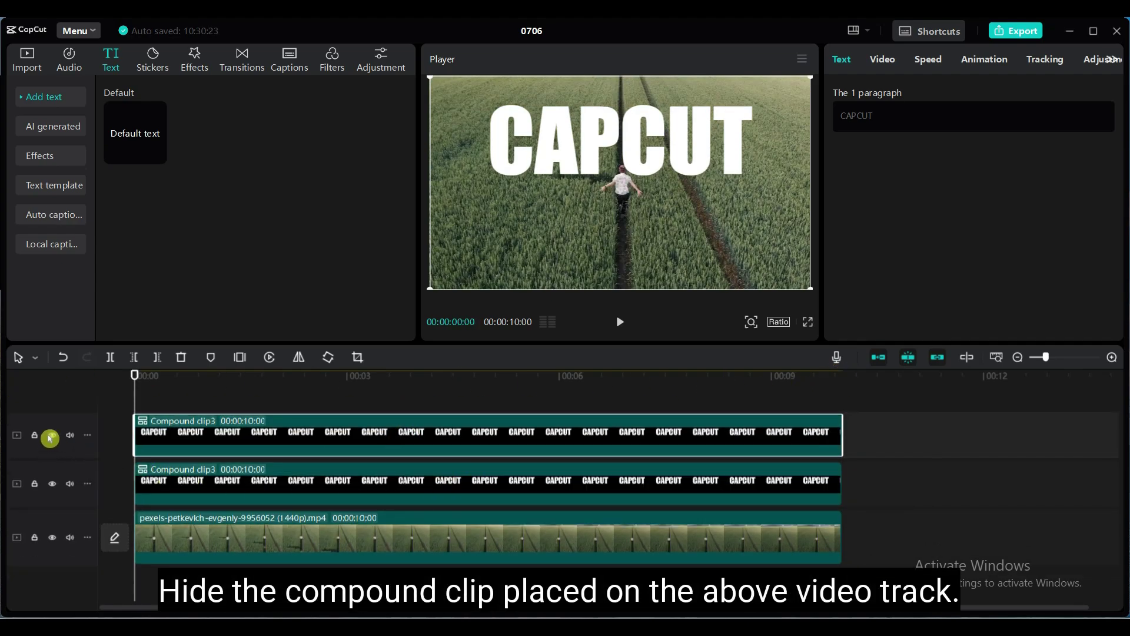
# Step: Hide the top CAPCUT copy and set the lower copy's Blend Mode to Overlay
pyautogui.click(52, 436)
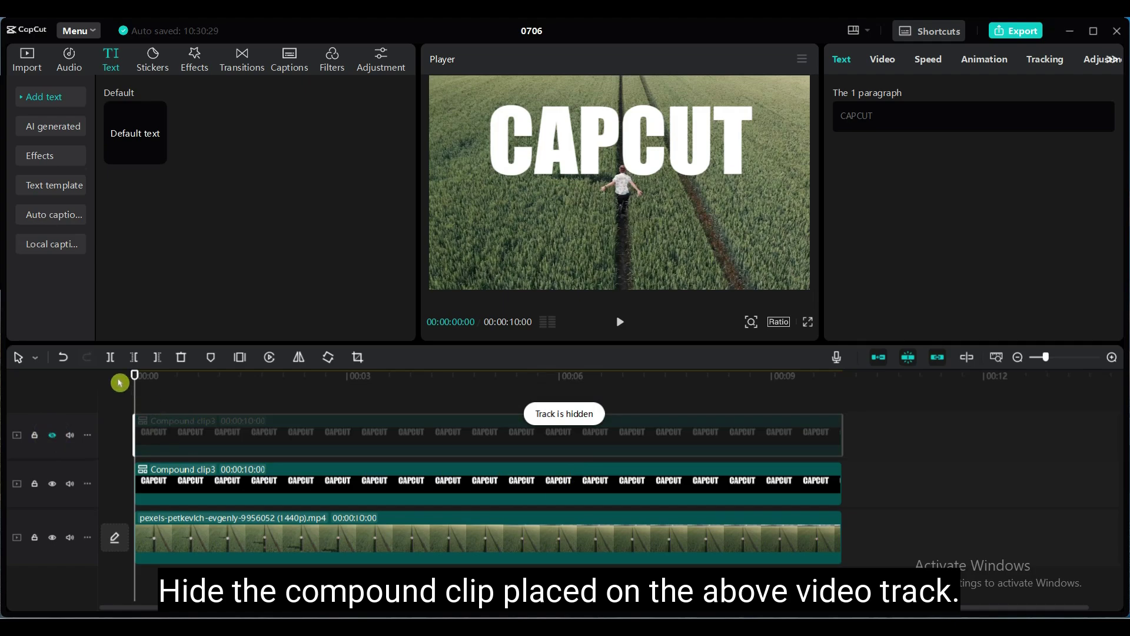
pyautogui.click(347, 492)
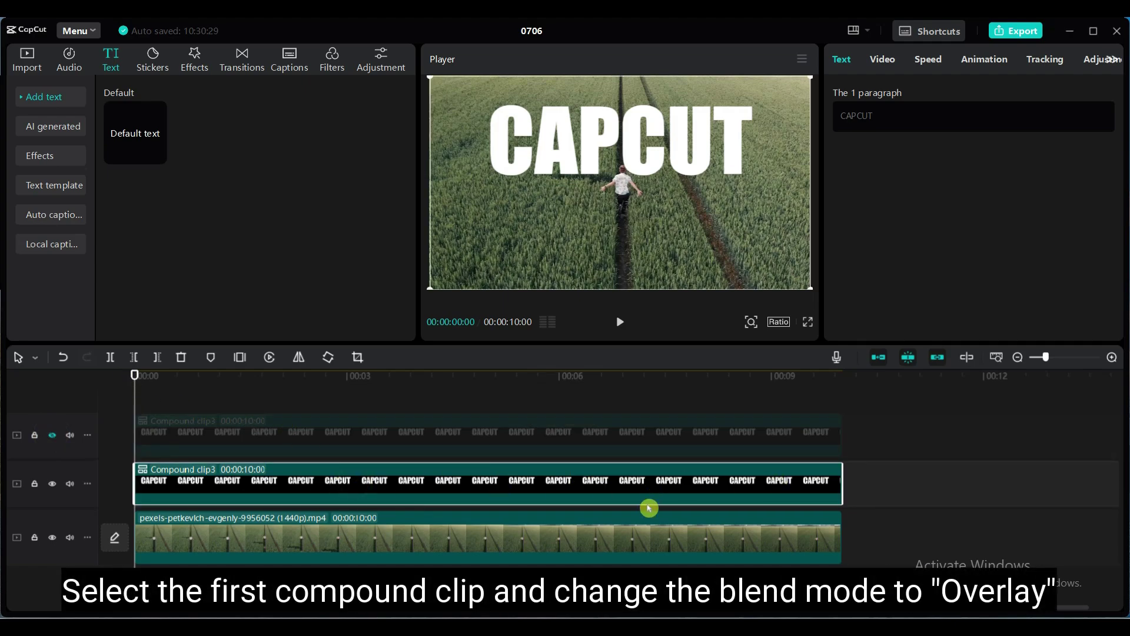
pyautogui.click(883, 60)
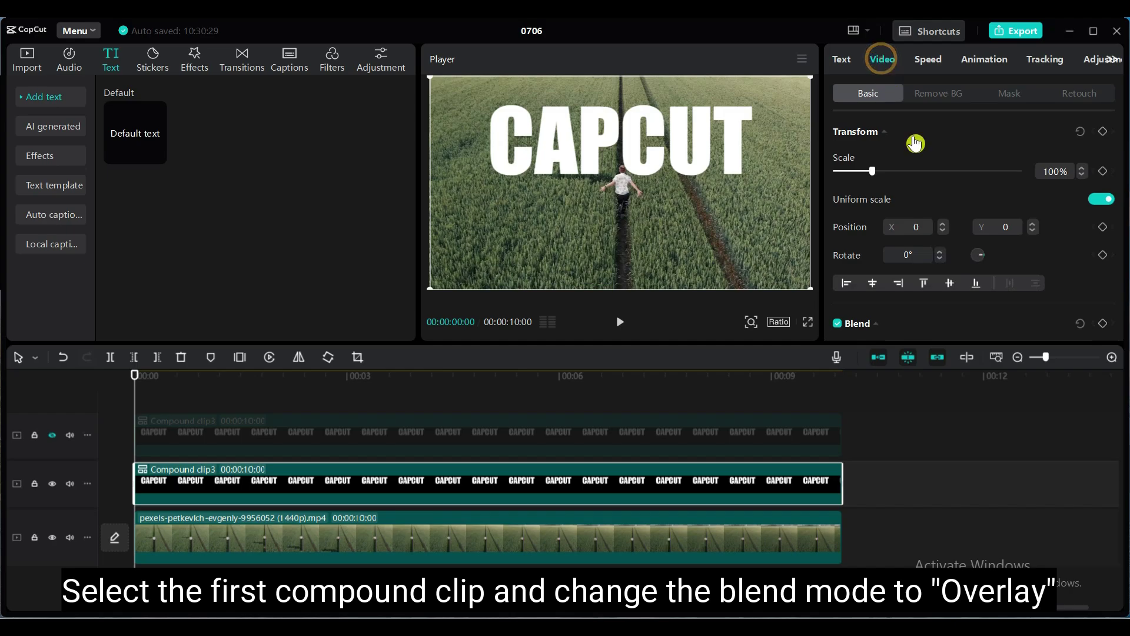
pyautogui.scroll(-3, 999, 229)
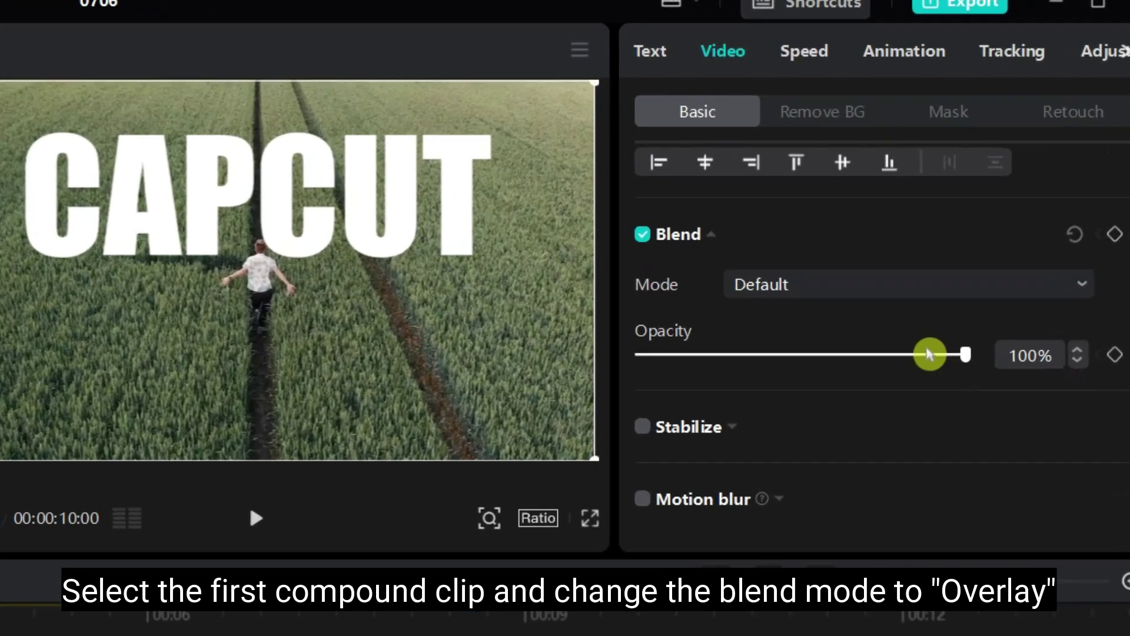
pyautogui.click(857, 288)
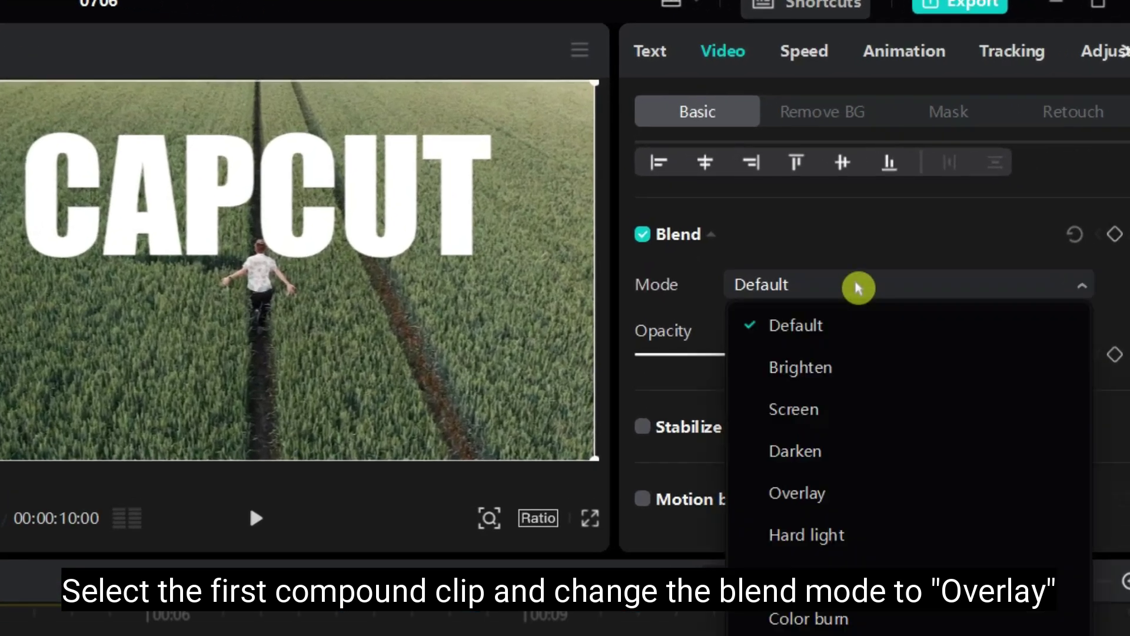
pyautogui.click(836, 493)
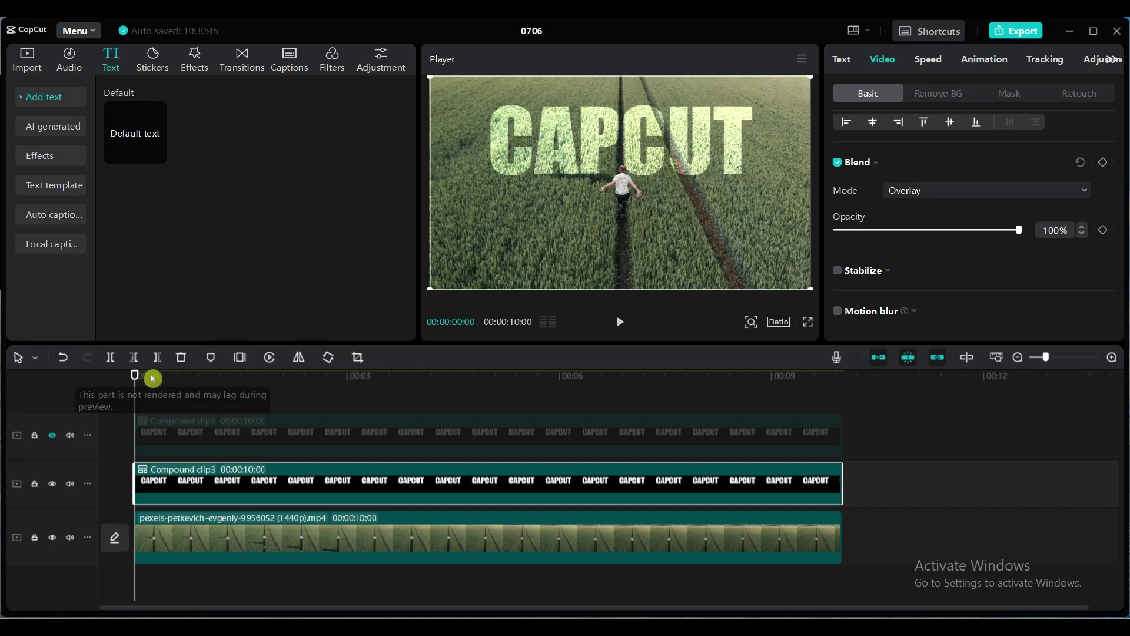
# Step: Lower the wheat-field video's opacity to about 59%
pyautogui.moveTo(138, 375); pyautogui.dragTo(68, 365)
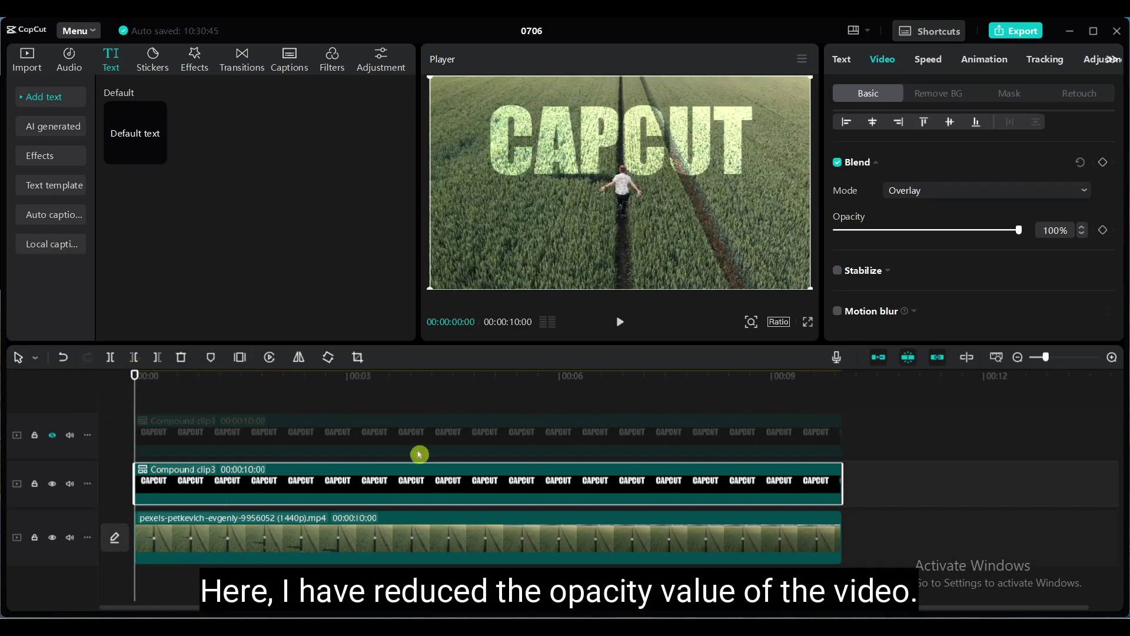
pyautogui.click(443, 523)
pyautogui.moveTo(1025, 237); pyautogui.dragTo(946, 240)
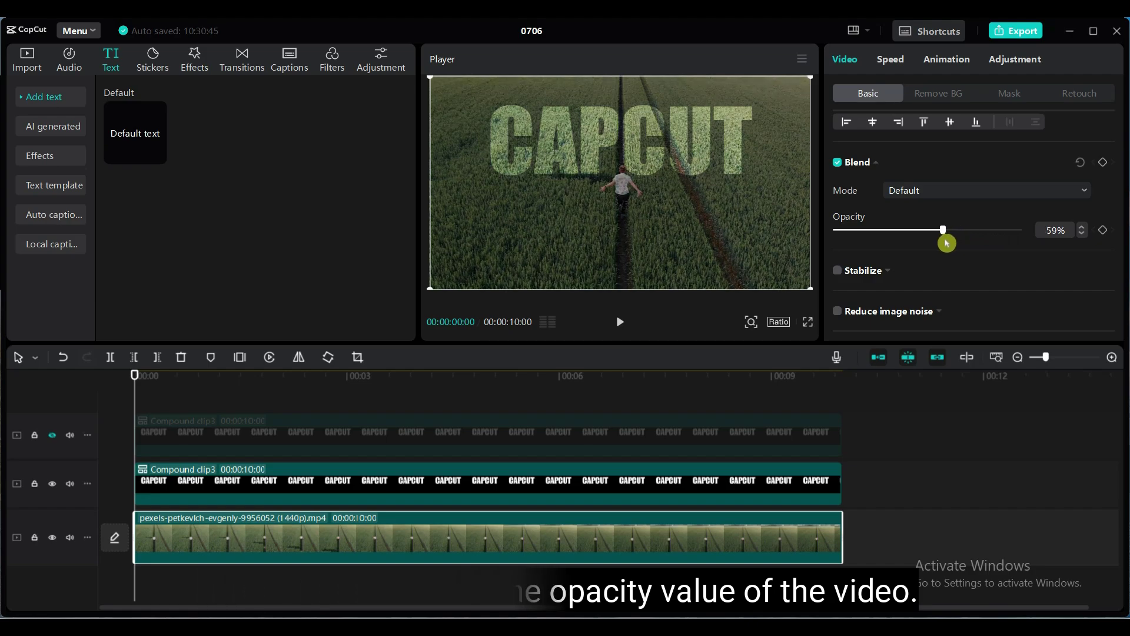
pyautogui.click(195, 492)
# Step: Unhide the top CAPCUT track and fit a Rectangle mask over the whole word at Y 208
pyautogui.click(53, 438)
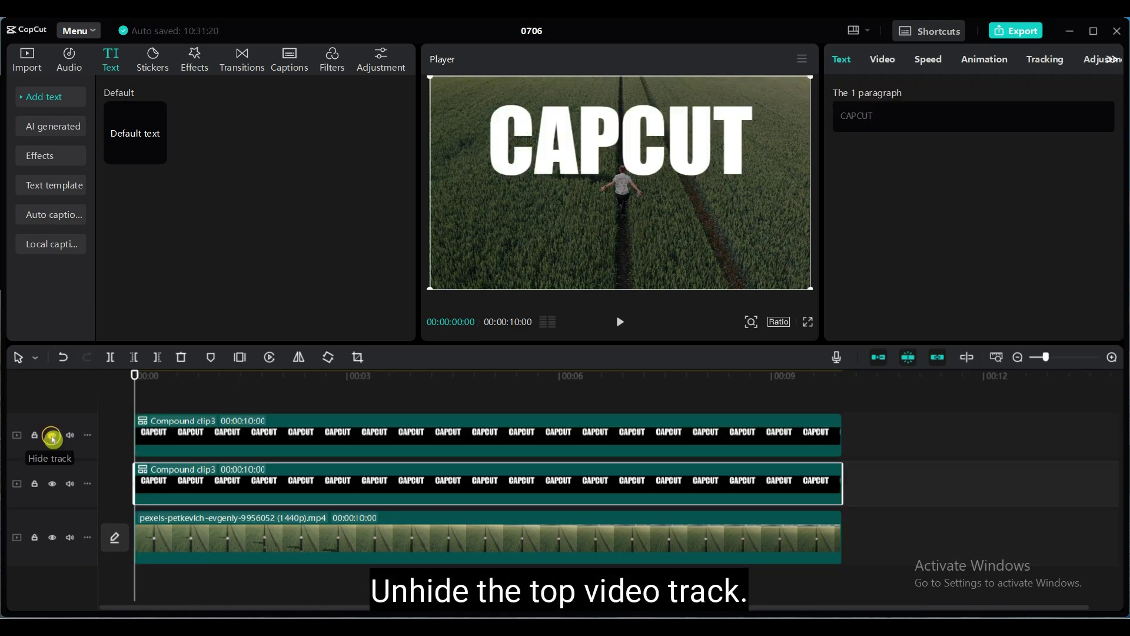
pyautogui.click(441, 431)
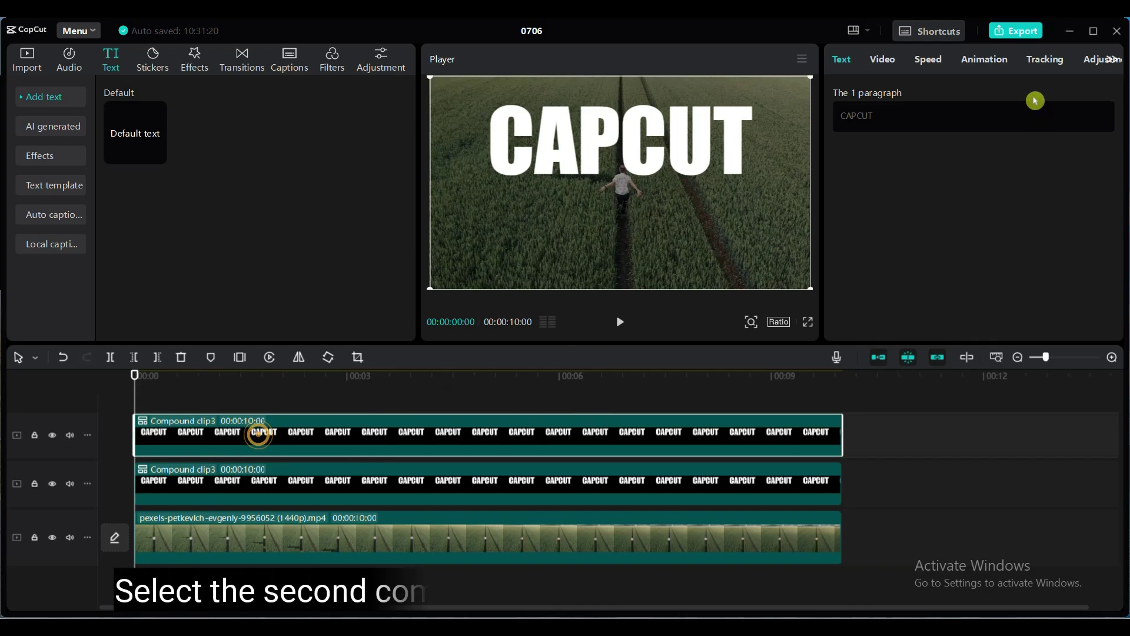
pyautogui.click(883, 59)
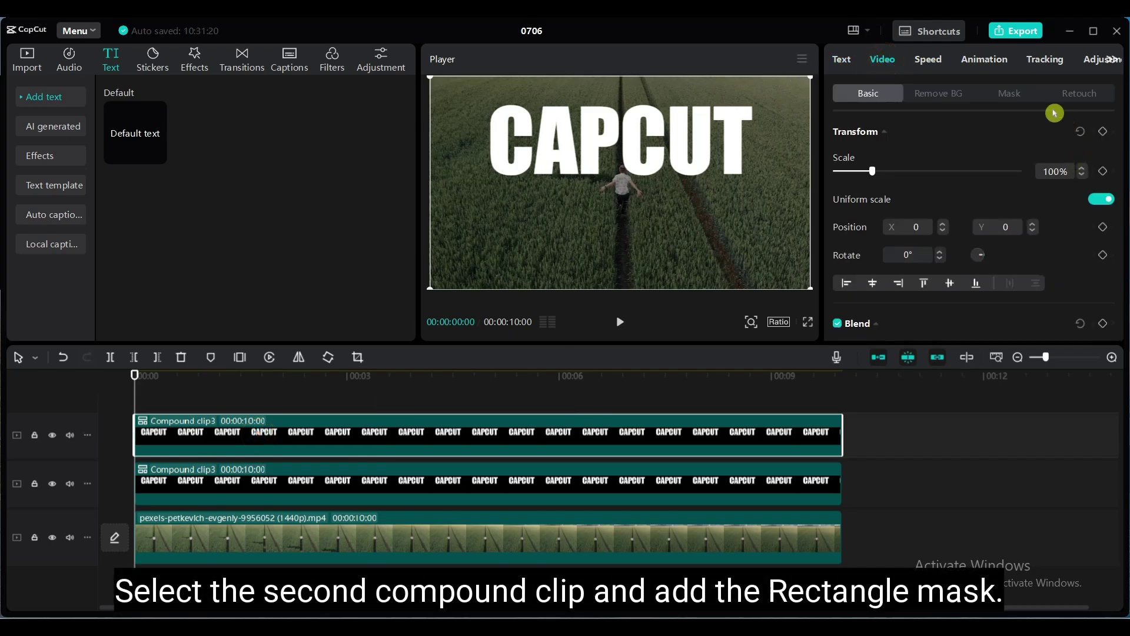
pyautogui.click(1013, 99)
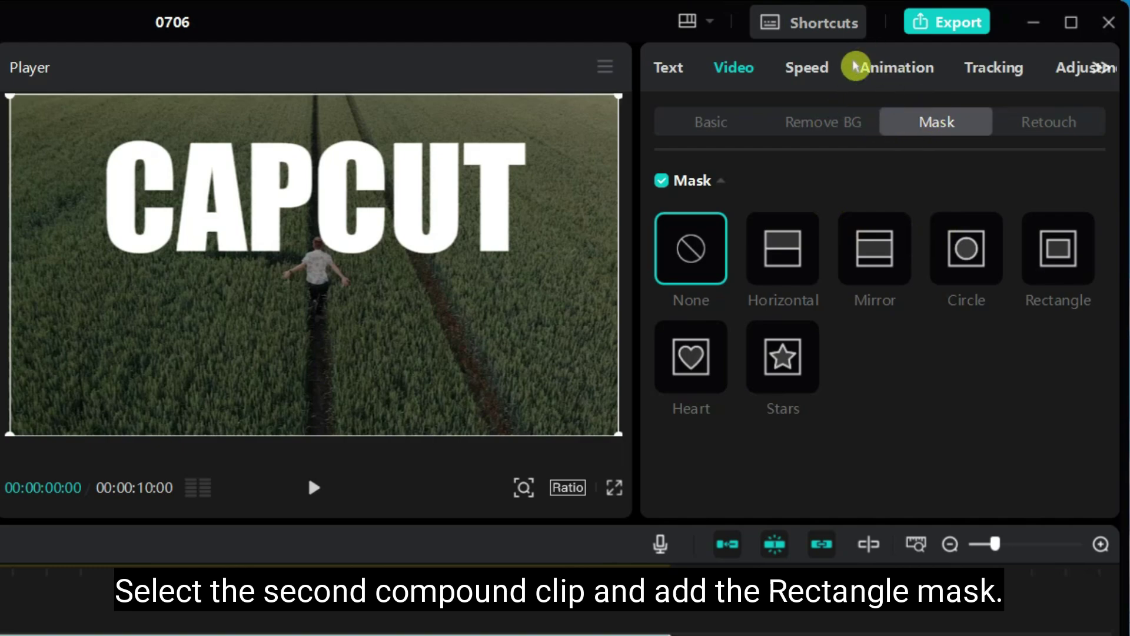
pyautogui.click(1060, 262)
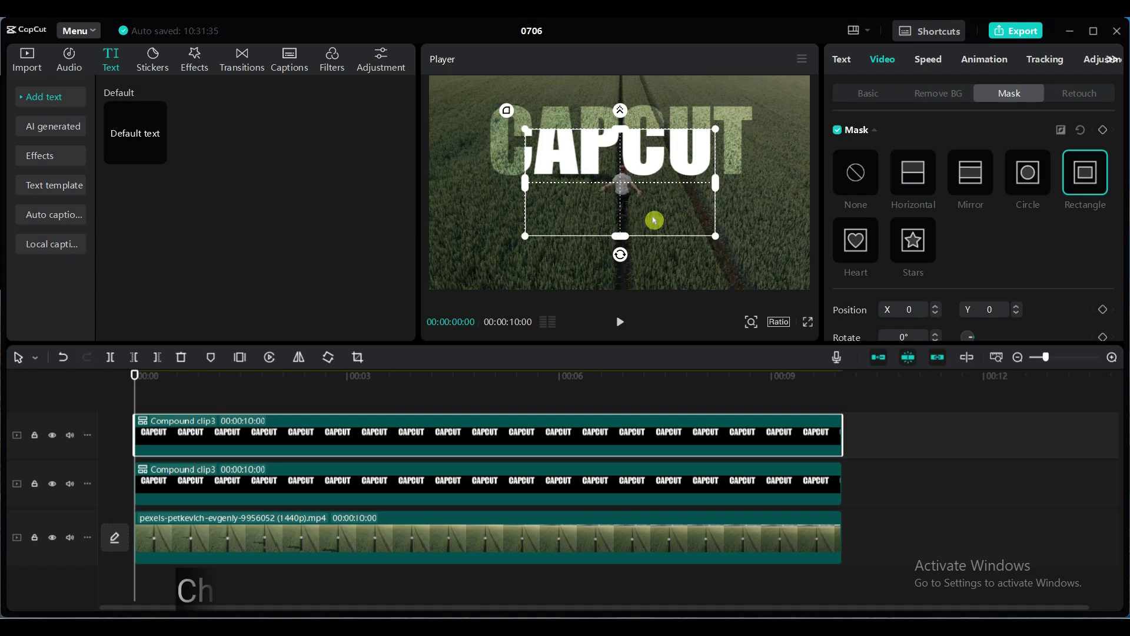
pyautogui.moveTo(654, 220); pyautogui.dragTo(645, 165)
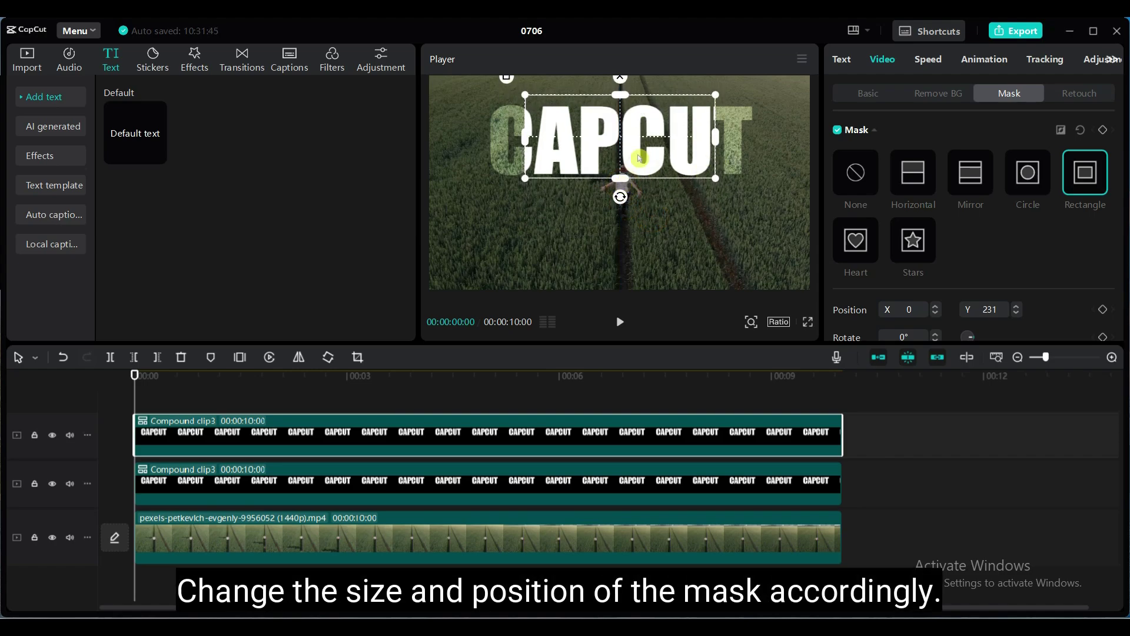
pyautogui.moveTo(716, 141); pyautogui.dragTo(765, 143)
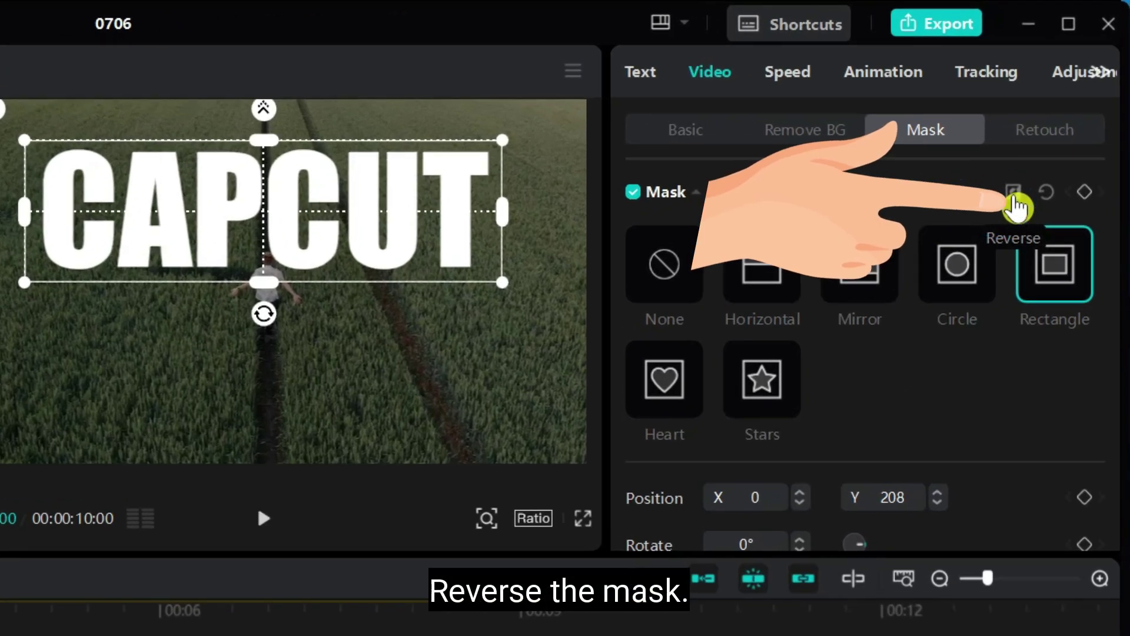
# Step: Reverse the mask, add Size keyframes, and set the mask width to 1 at 0 s
pyautogui.click(1014, 192)
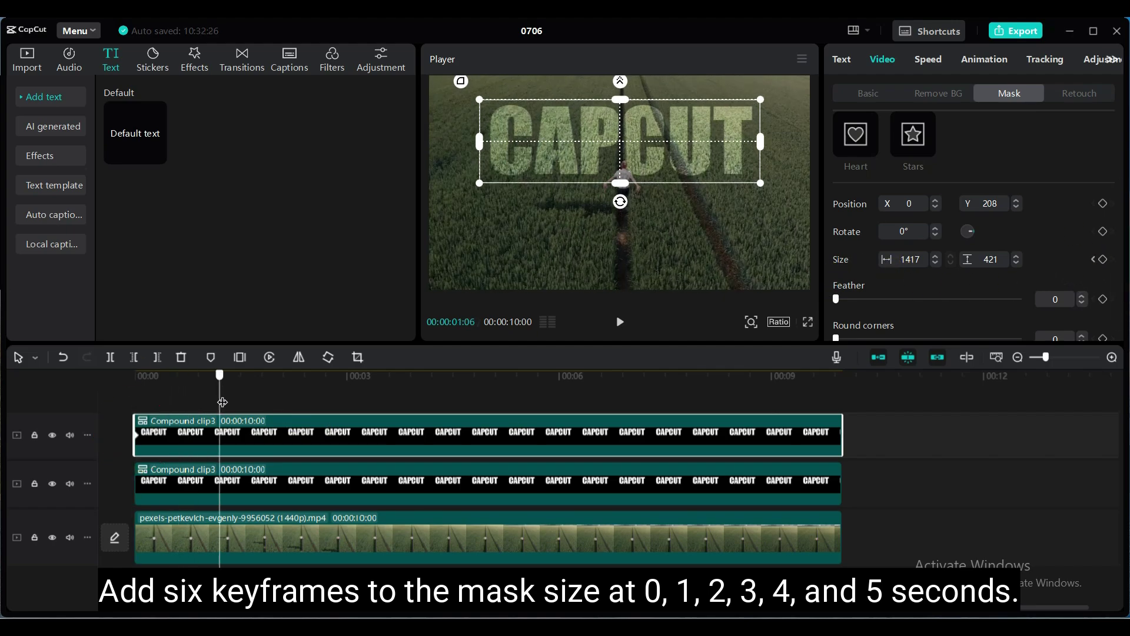
pyautogui.moveTo(133, 382); pyautogui.dragTo(90, 454)
pyautogui.click(1104, 259)
pyautogui.click(1103, 259)
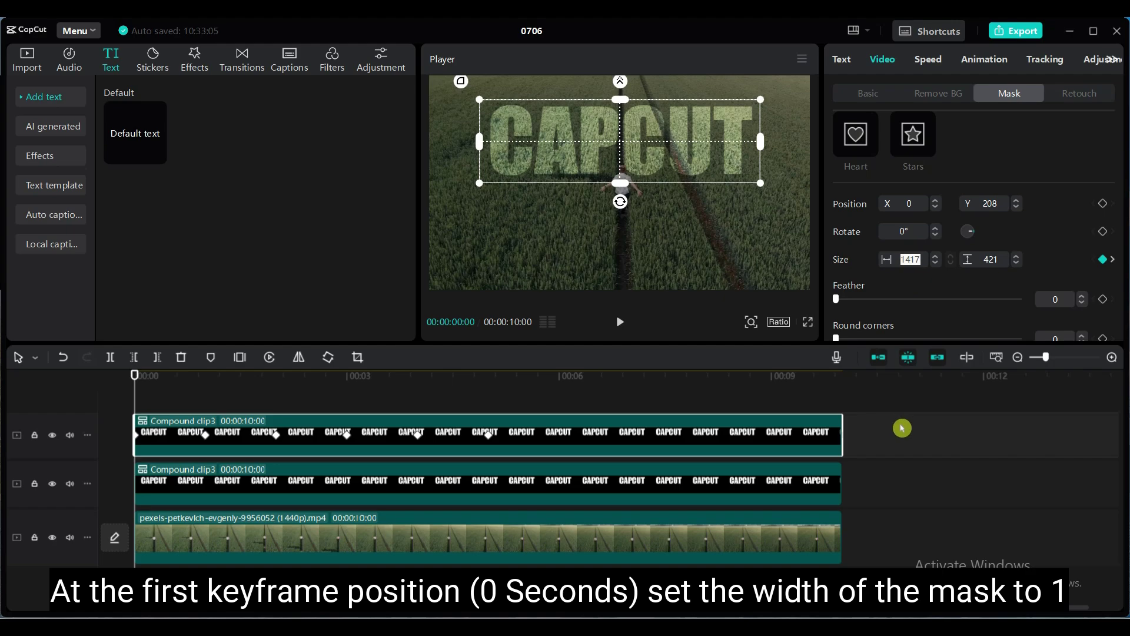
pyautogui.press('Return')
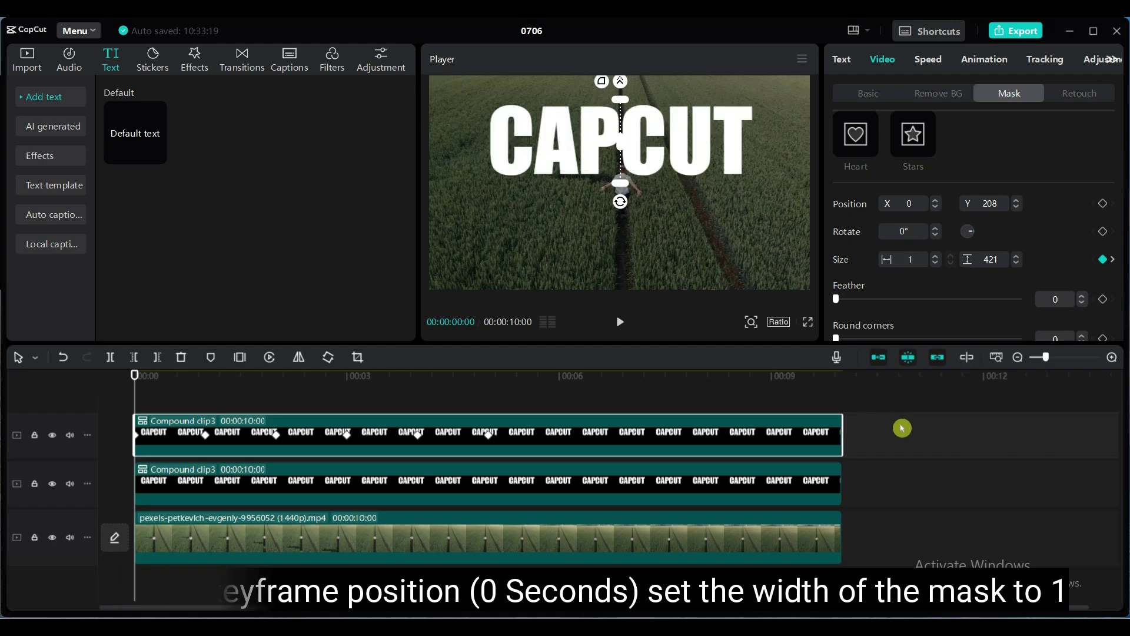
pyautogui.click(623, 323)
# Step: Set the mask height to 1 at 3 s and preview the reveal from the start
pyautogui.moveTo(336, 429)
pyautogui.mouseDown()
pyautogui.moveTo(214, 427)
pyautogui.moveTo(345, 427)
pyautogui.mouseUp()
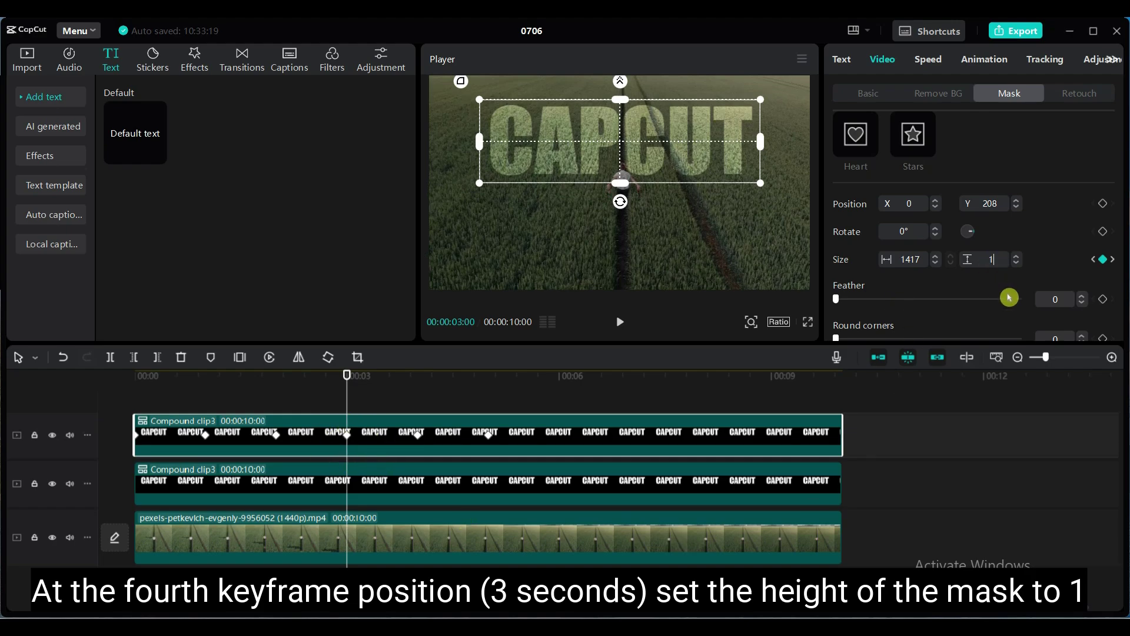
pyautogui.press('Return')
pyautogui.moveTo(347, 379); pyautogui.dragTo(130, 435)
pyautogui.click(157, 547)
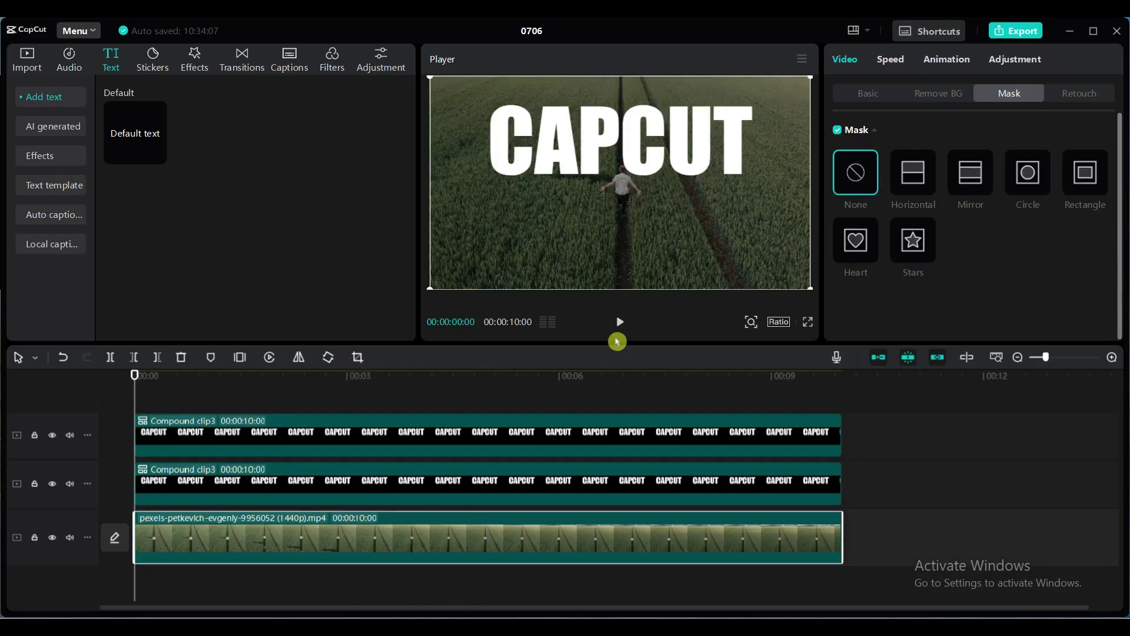
pyautogui.click(808, 322)
pyautogui.click(369, 588)
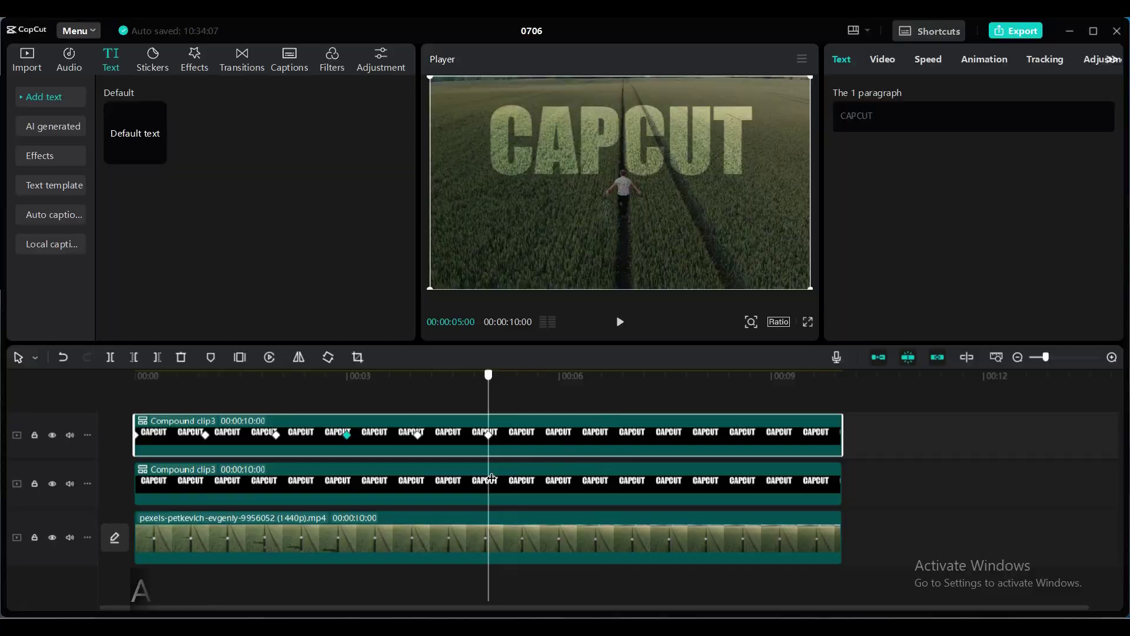
# Step: Add mask Position keyframes at 7 and 8 seconds
pyautogui.moveTo(647, 522); pyautogui.dragTo(629, 520)
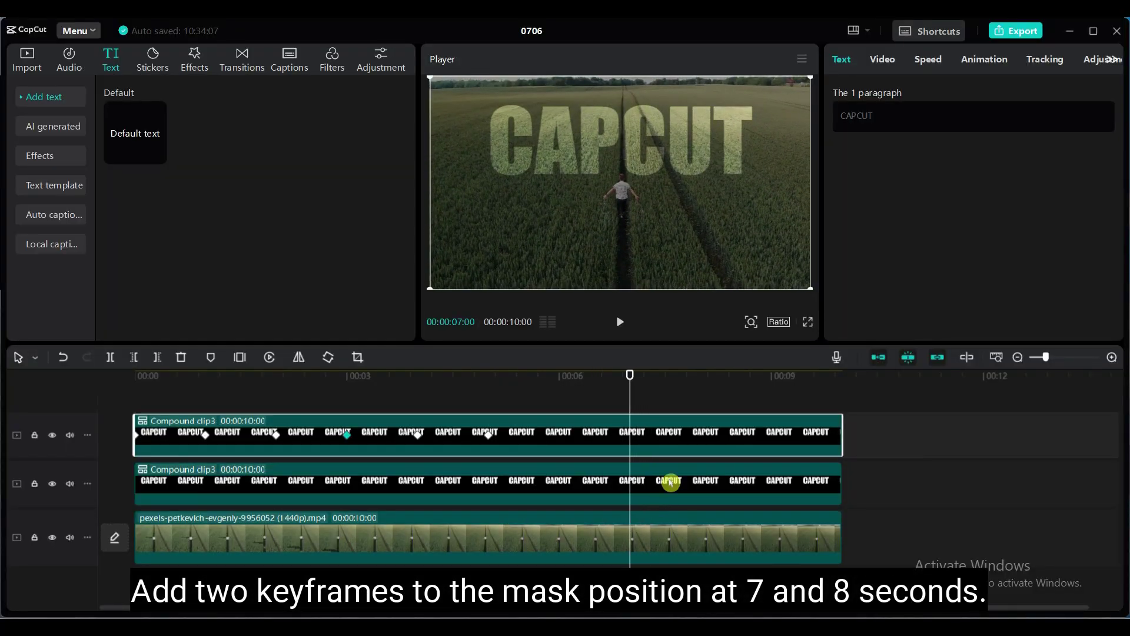
pyautogui.click(883, 59)
pyautogui.scroll(-5, 968, 125)
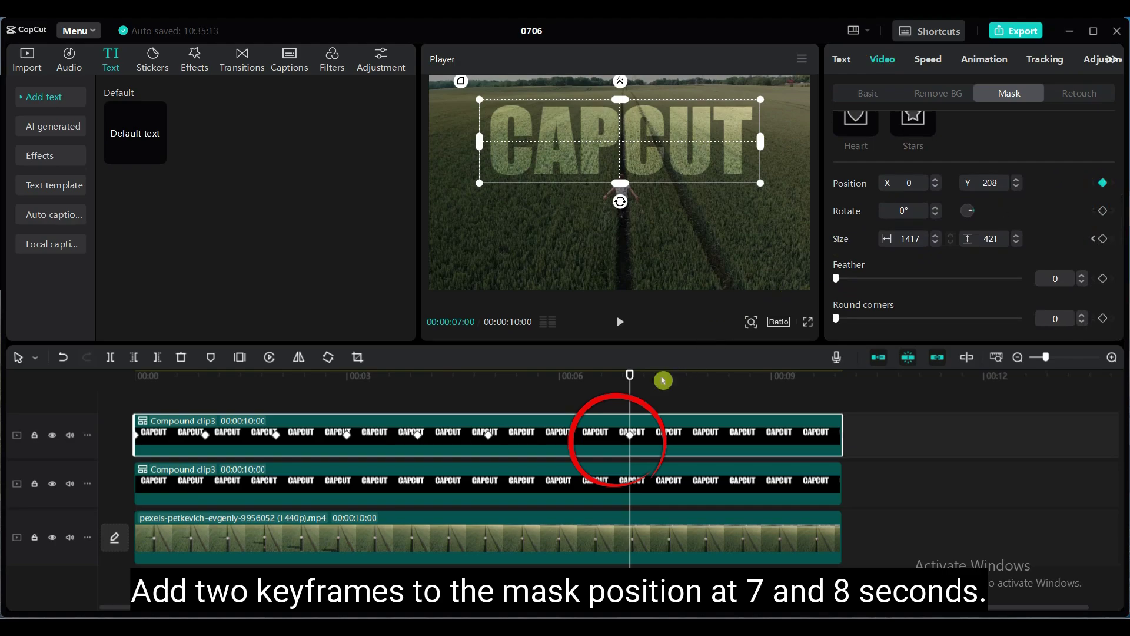
pyautogui.moveTo(629, 376); pyautogui.dragTo(702, 402)
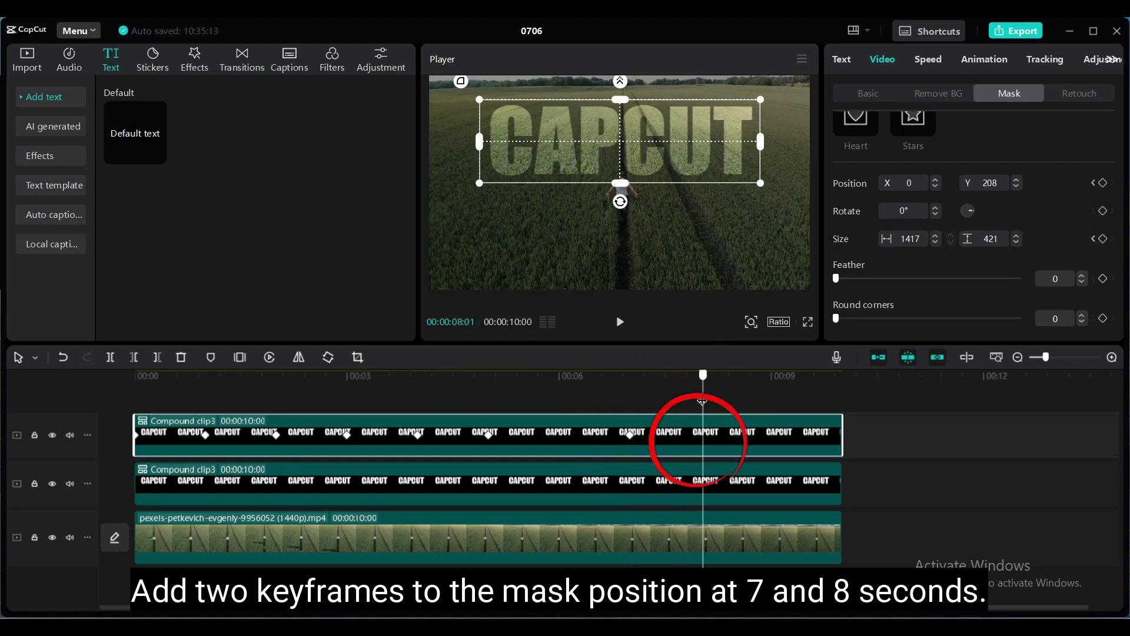
pyautogui.click(1102, 183)
# Step: At 8 s, slide the mask left to X -1276 while keeping Y at 208
pyautogui.scroll(1, 1021, 319)
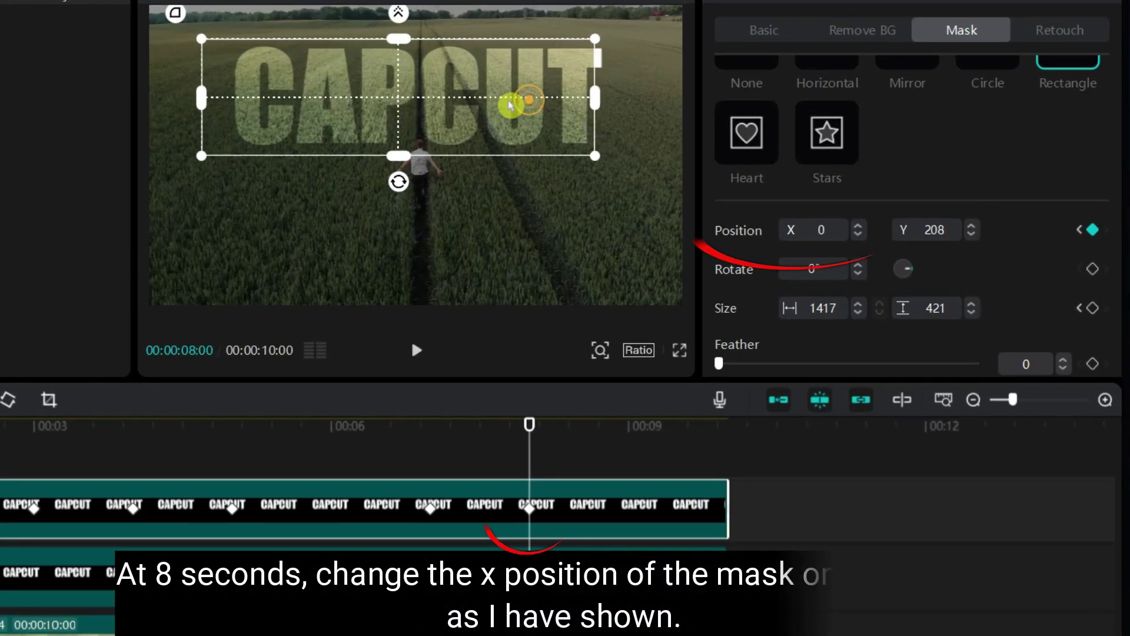
pyautogui.moveTo(692, 146); pyautogui.dragTo(505, 144)
pyautogui.moveTo(202, 102); pyautogui.dragTo(203, 106)
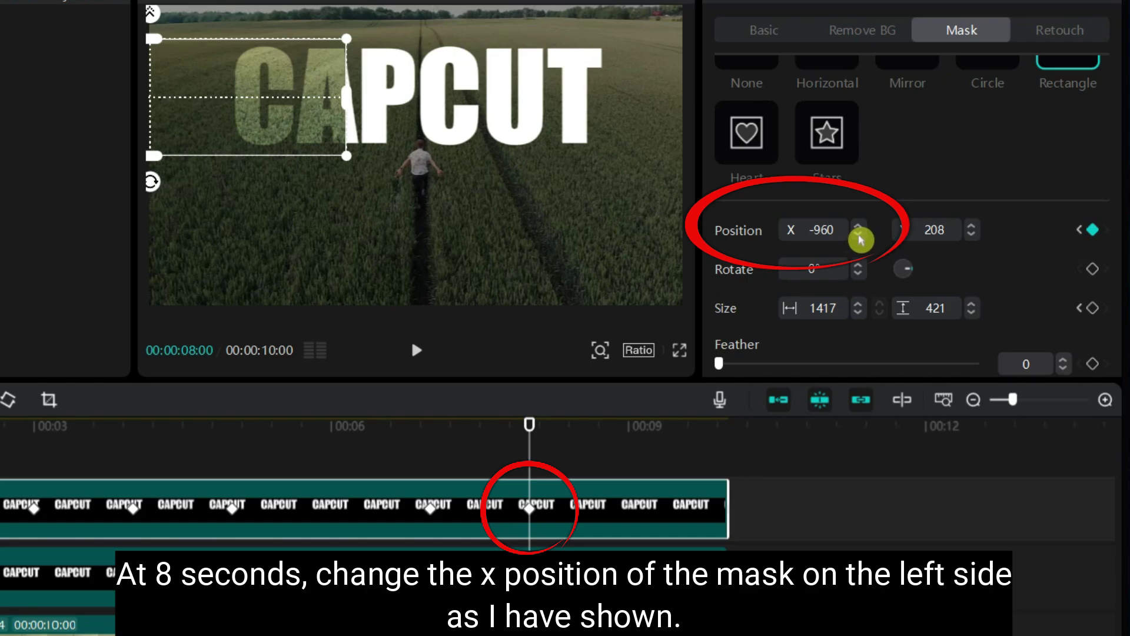
pyautogui.moveTo(859, 237); pyautogui.dragTo(860, 238)
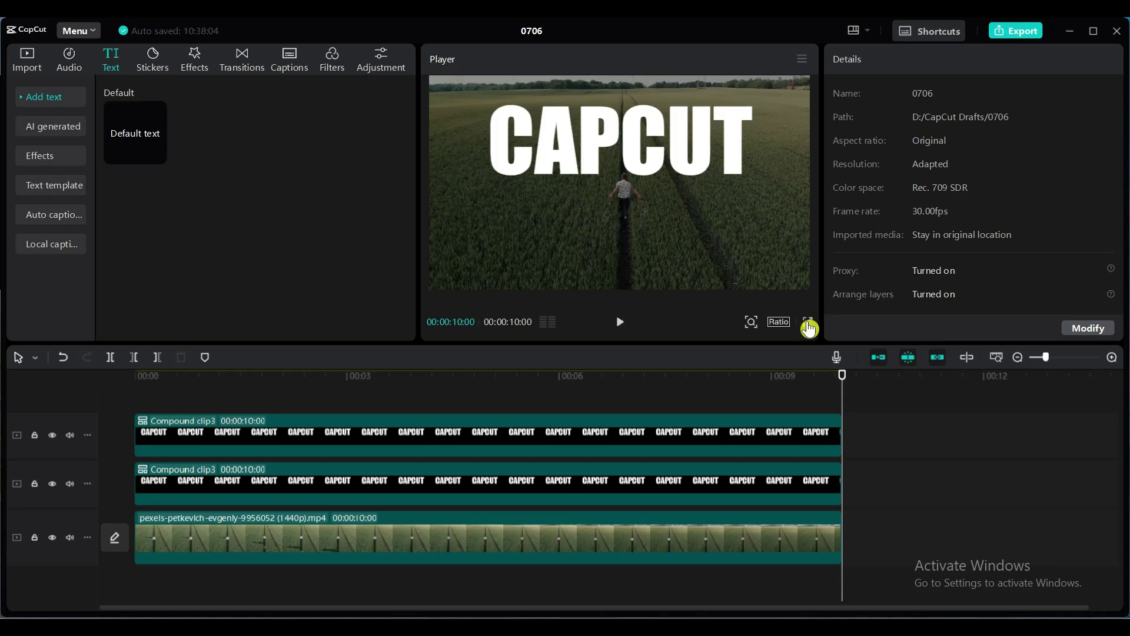
# Step: Play the finished CAPCUT title animation full-screen from 00:00
pyautogui.click(680, 350)
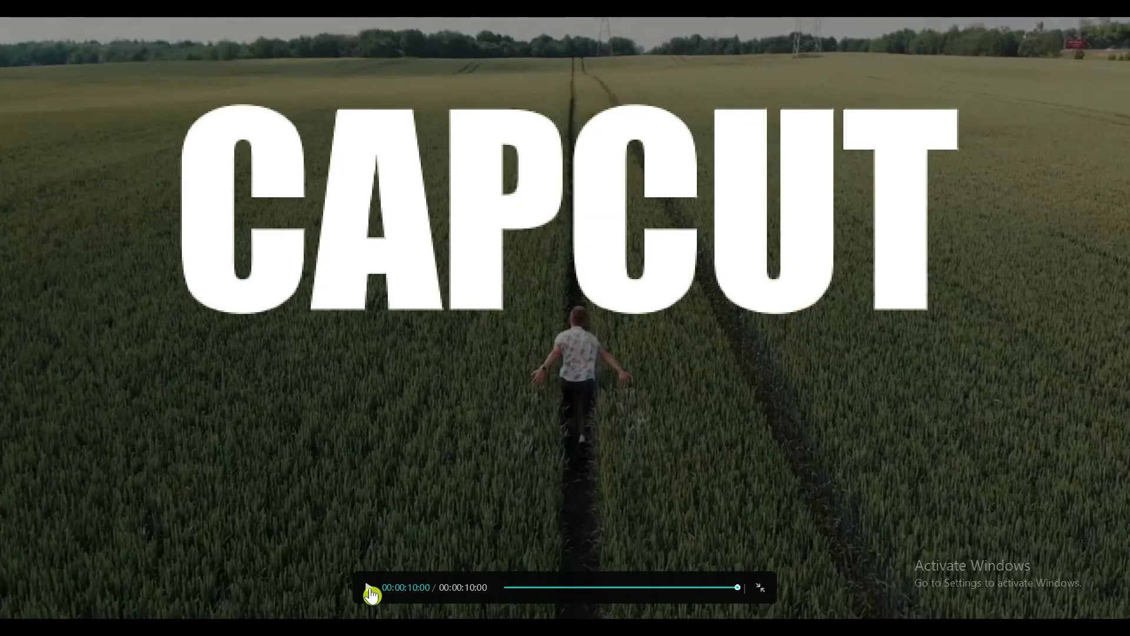
pyautogui.click(369, 589)
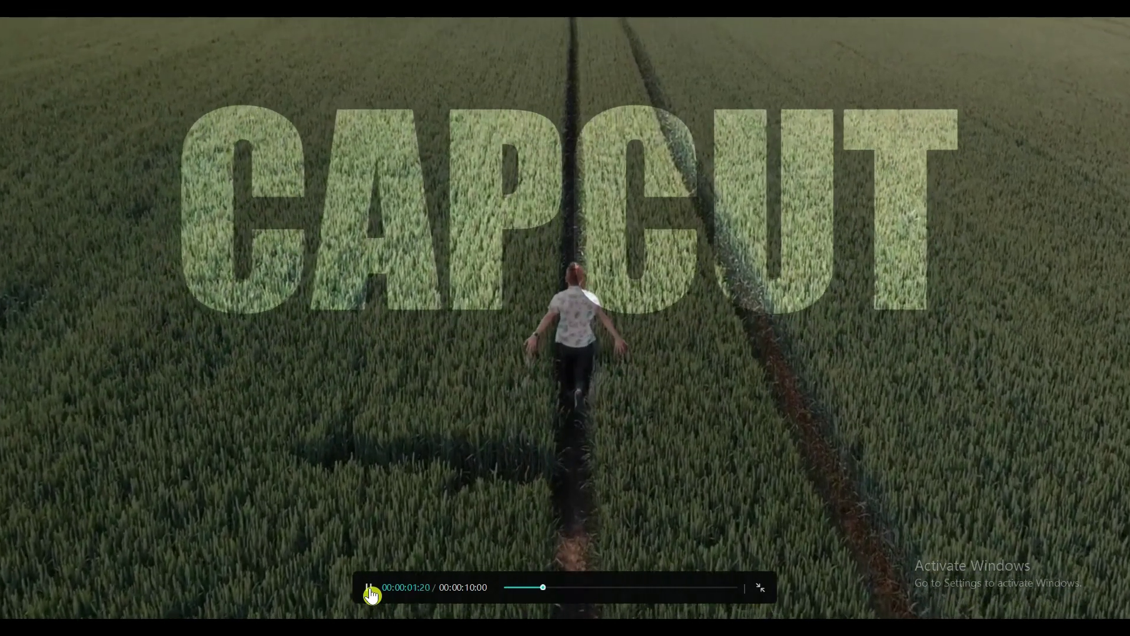